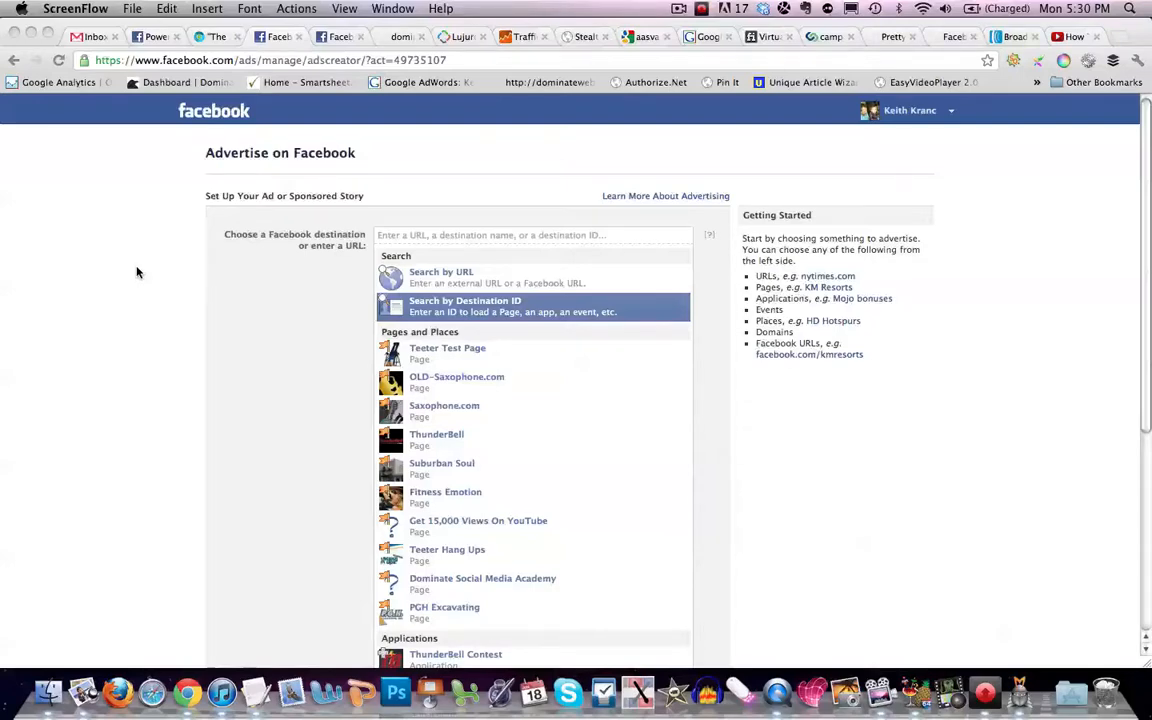
- Examine the search options, pages and applications offered as advertising destinations
scroll(190, 290, down, 5)
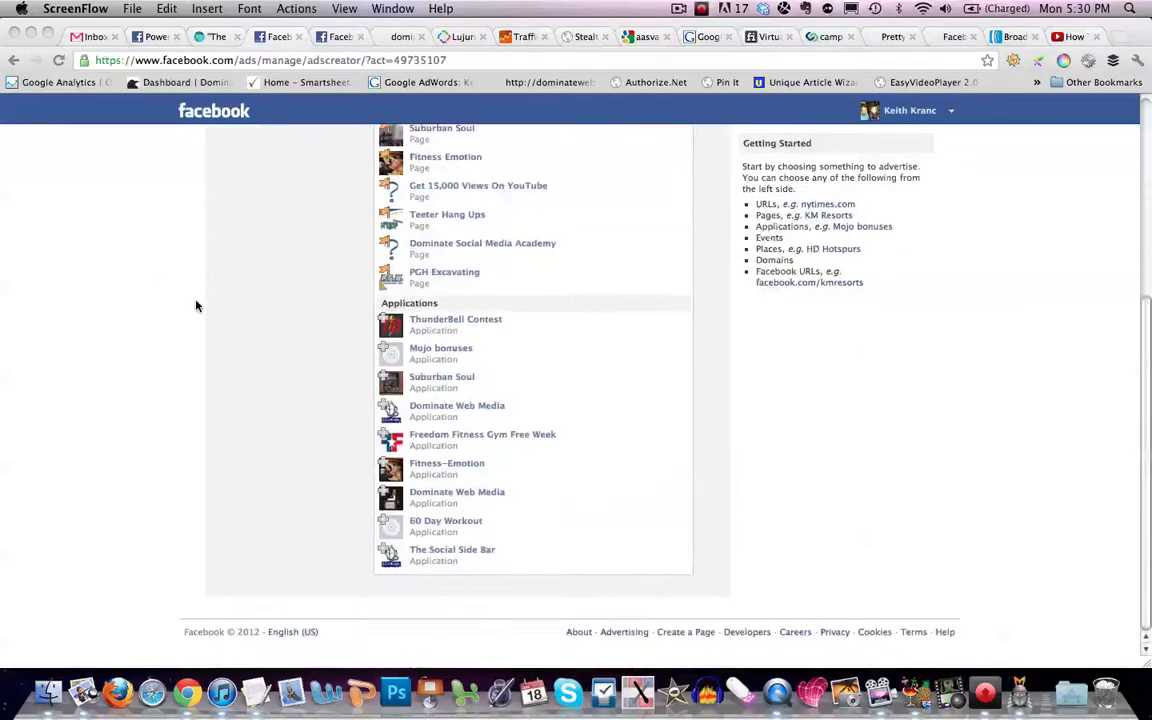
scroll(196, 306, up, 5)
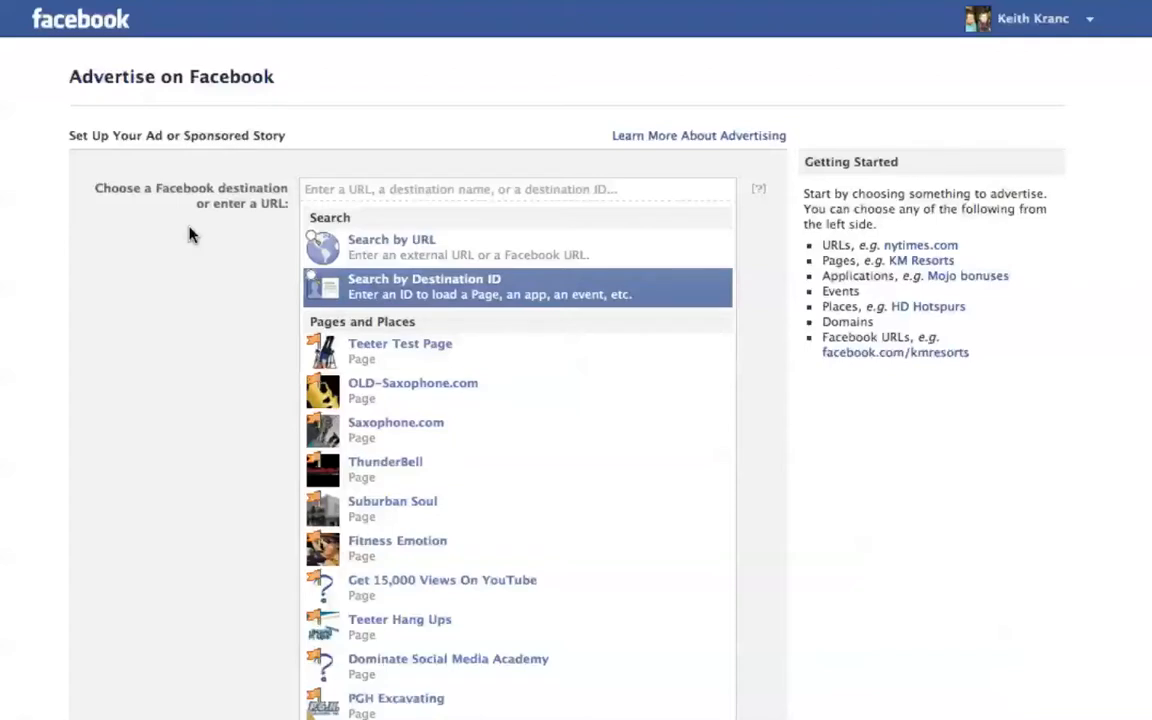
click(315, 189)
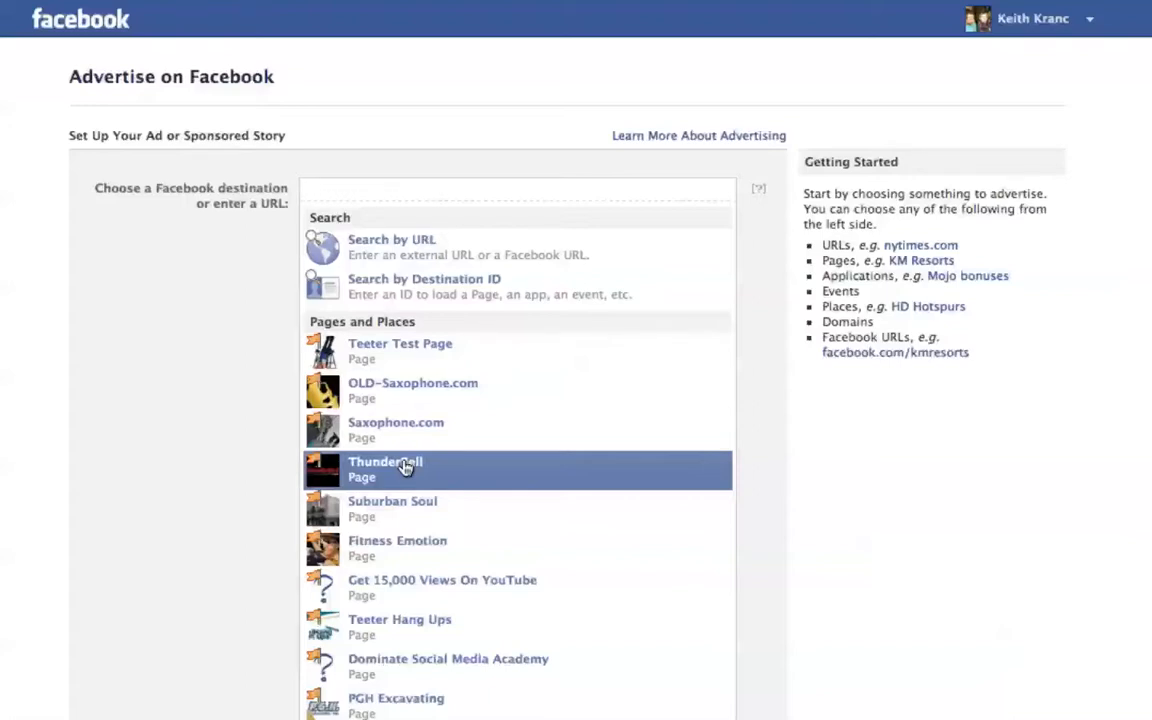
scroll(405, 467, down, 5)
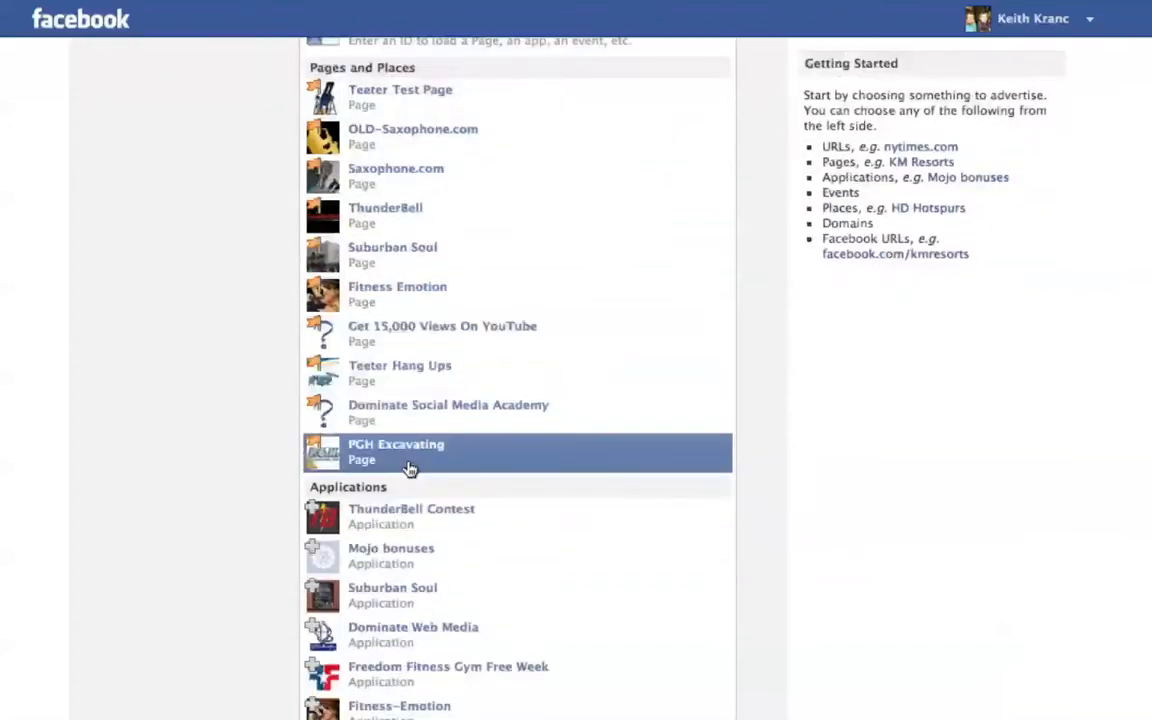
scroll(411, 443, up, 2)
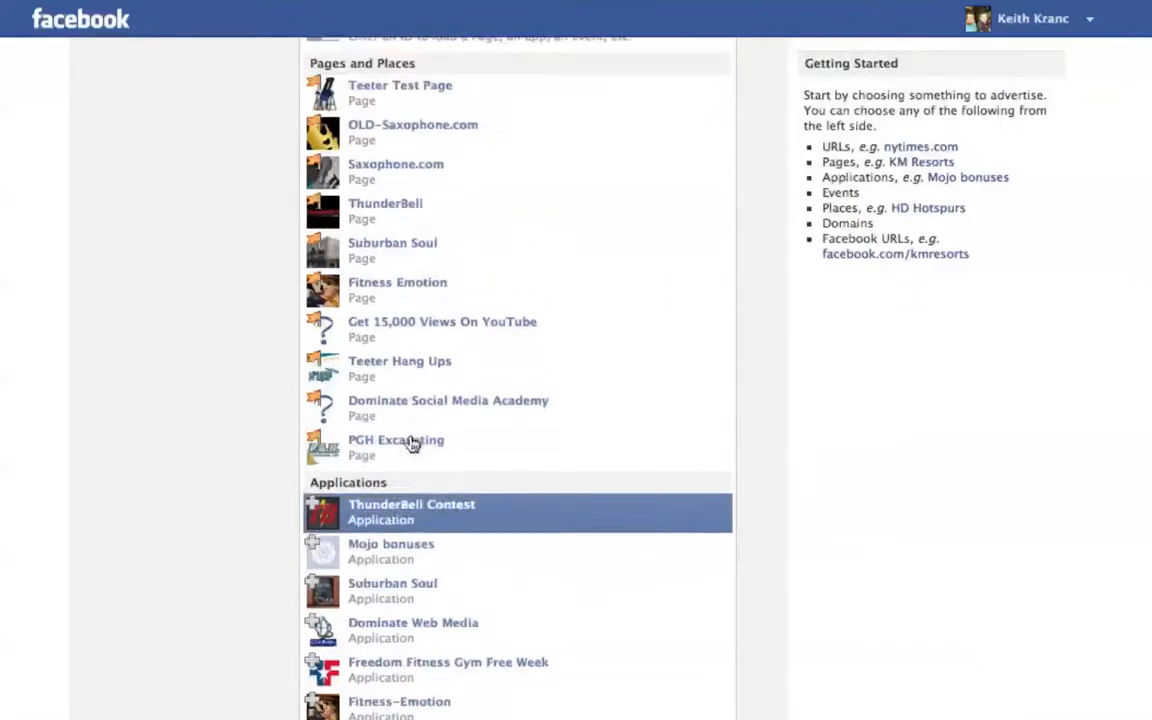
scroll(413, 441, up, 3)
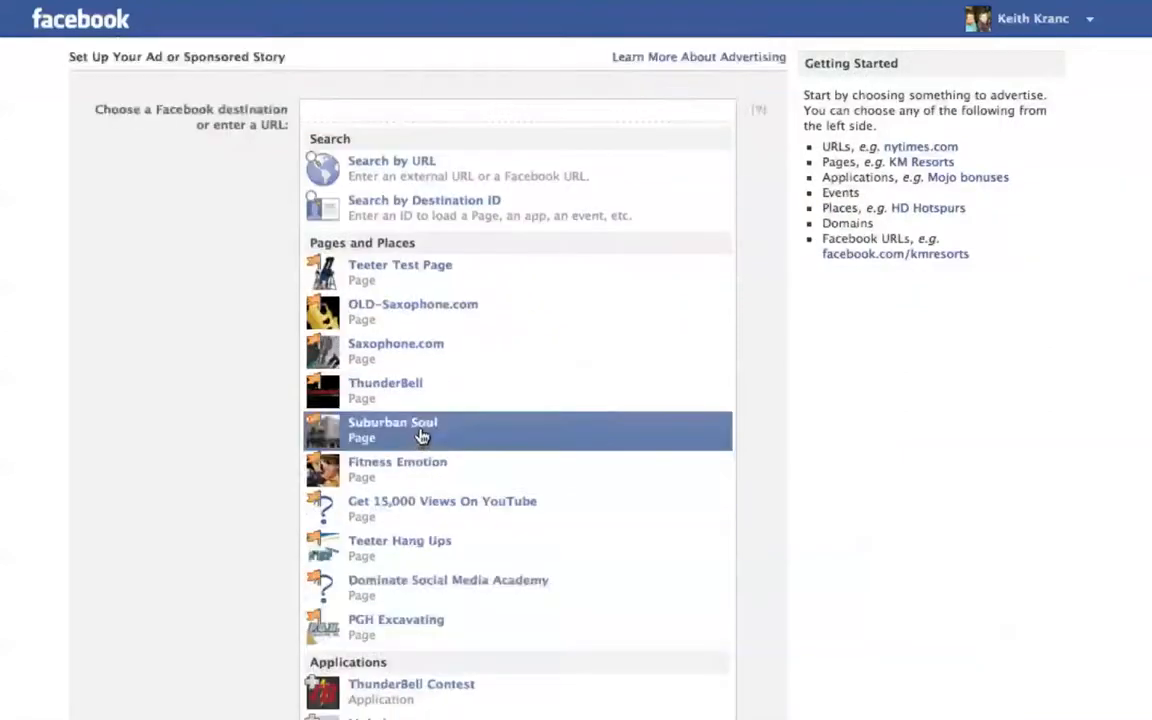
scroll(420, 438, up, 2)
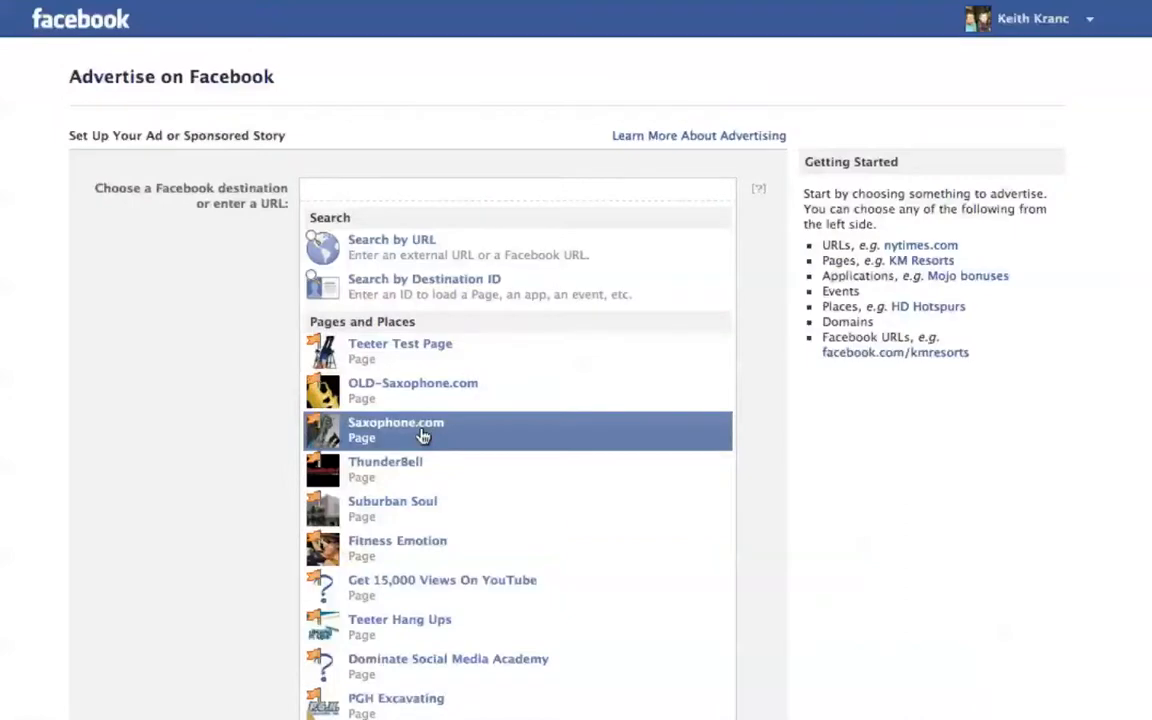
scroll(422, 436, down, 1)
scroll(594, 540, down, 5)
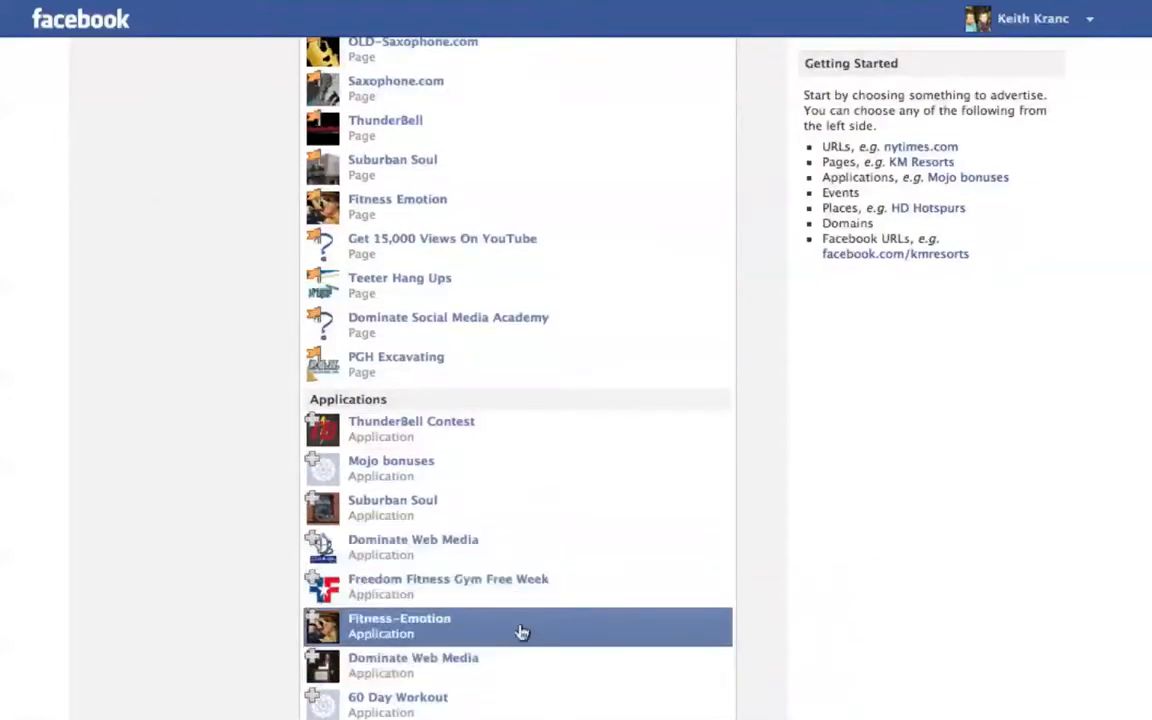
scroll(634, 515, up, 5)
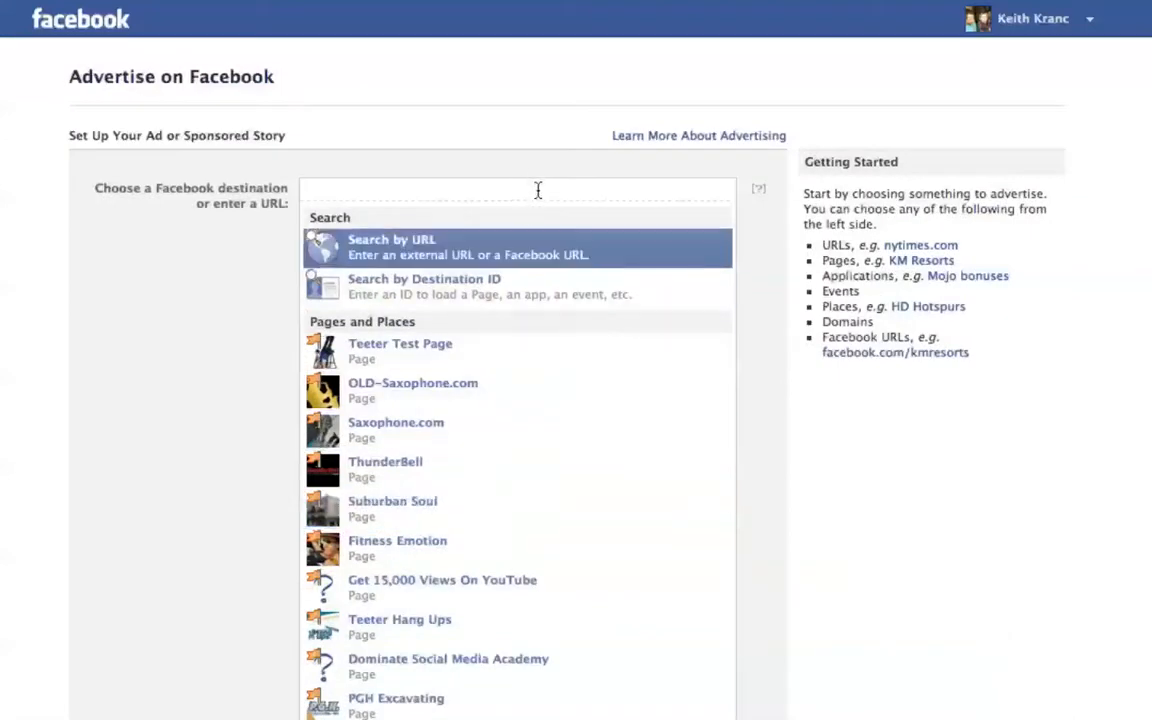
- Search the destinations for "domina" and choose the Dominate Web Media page as the ad's destination
text(domin)
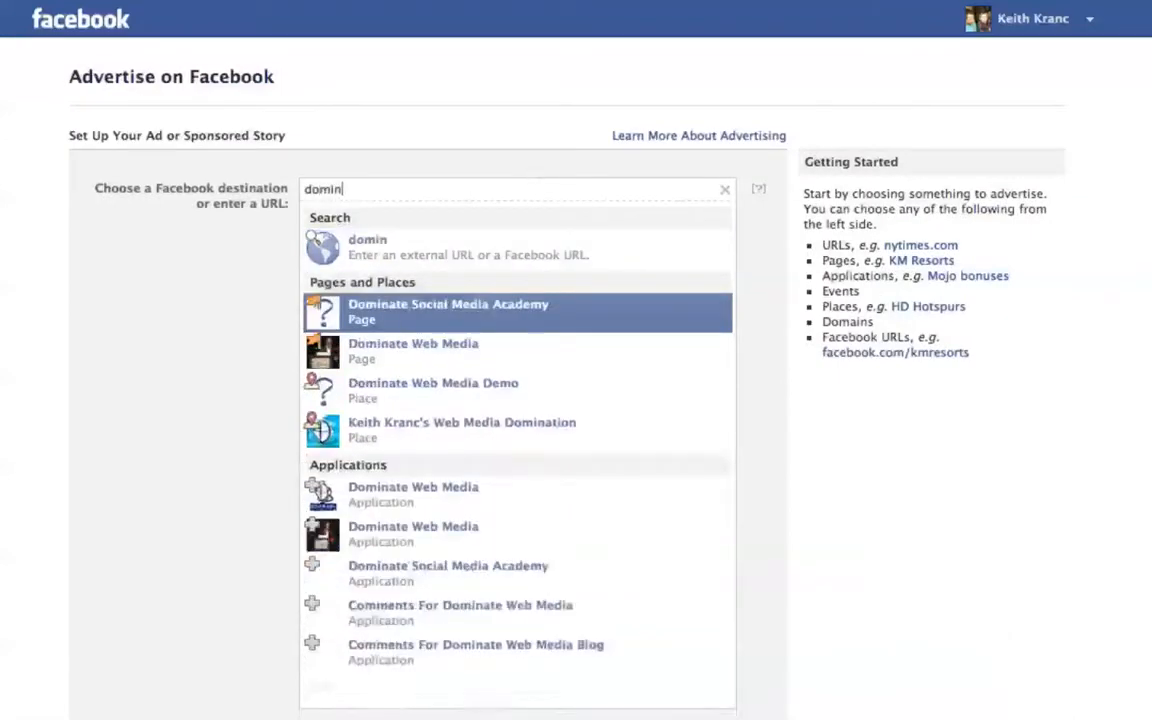
text(a)
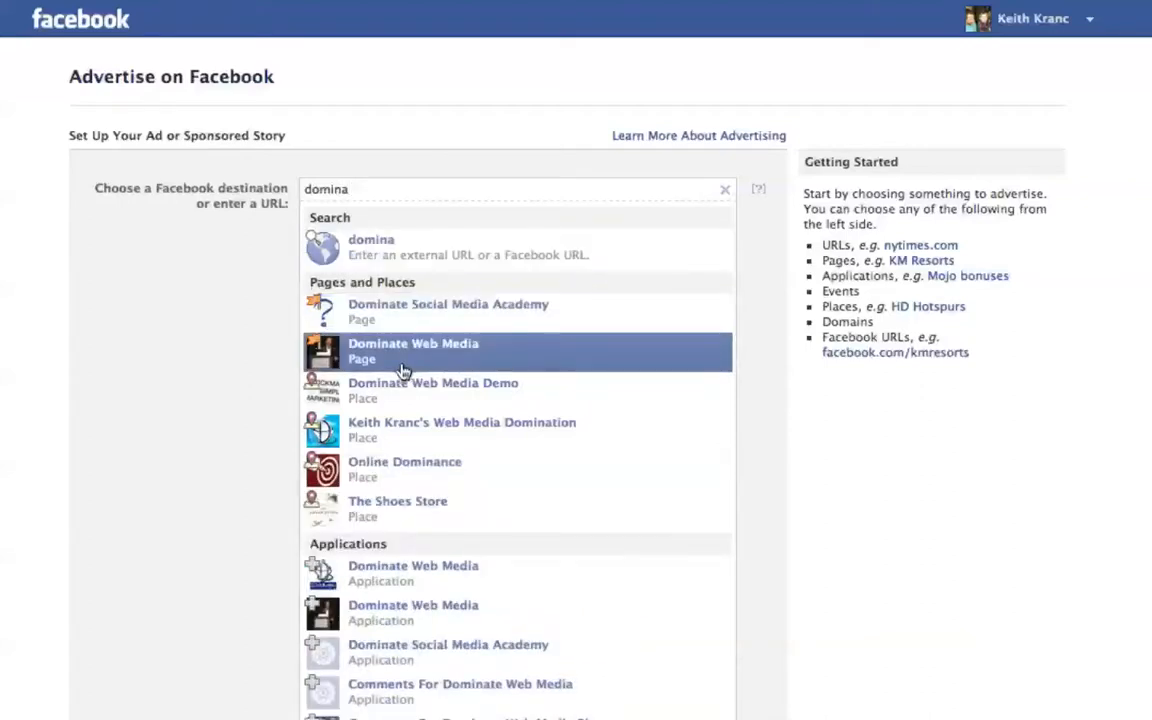
click(403, 352)
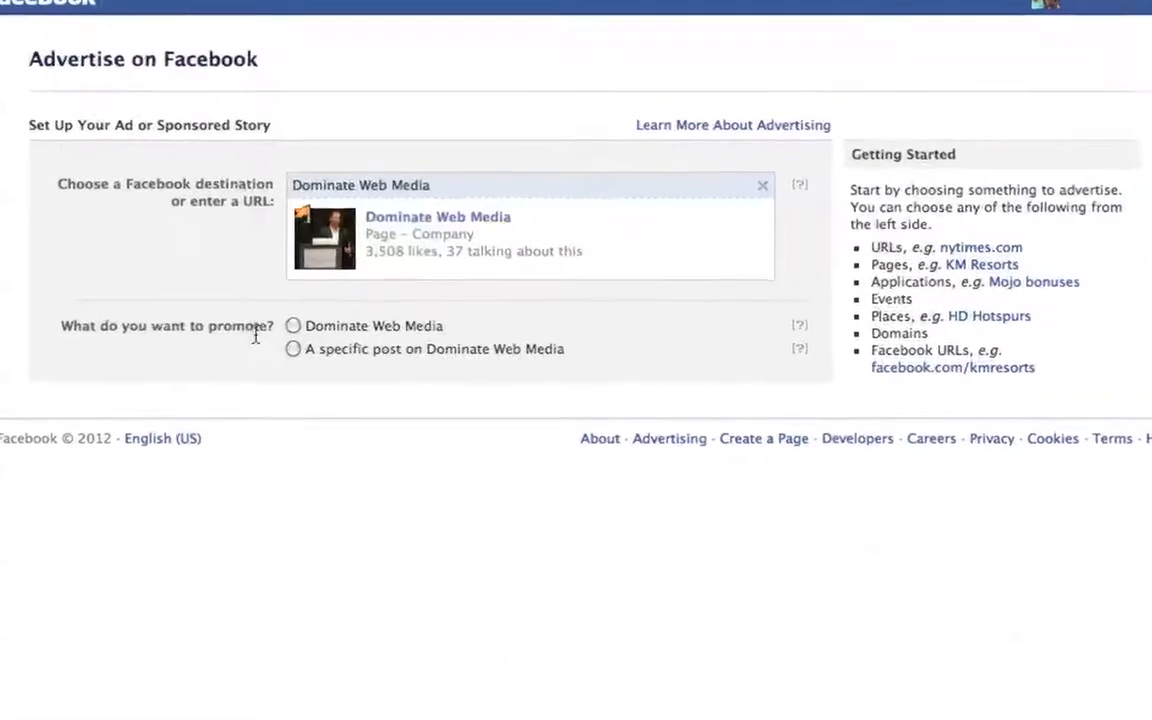
- Try promoting a specific post, and settle on promoting Dominate Web Media itself
click(289, 330)
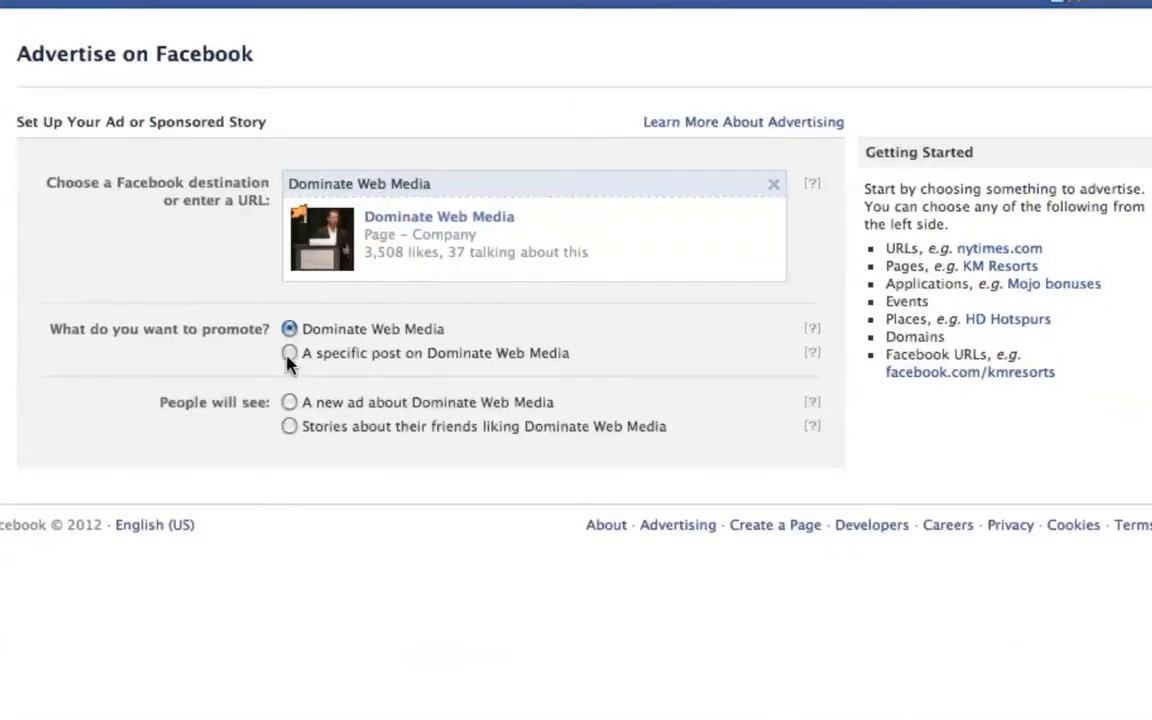
click(289, 356)
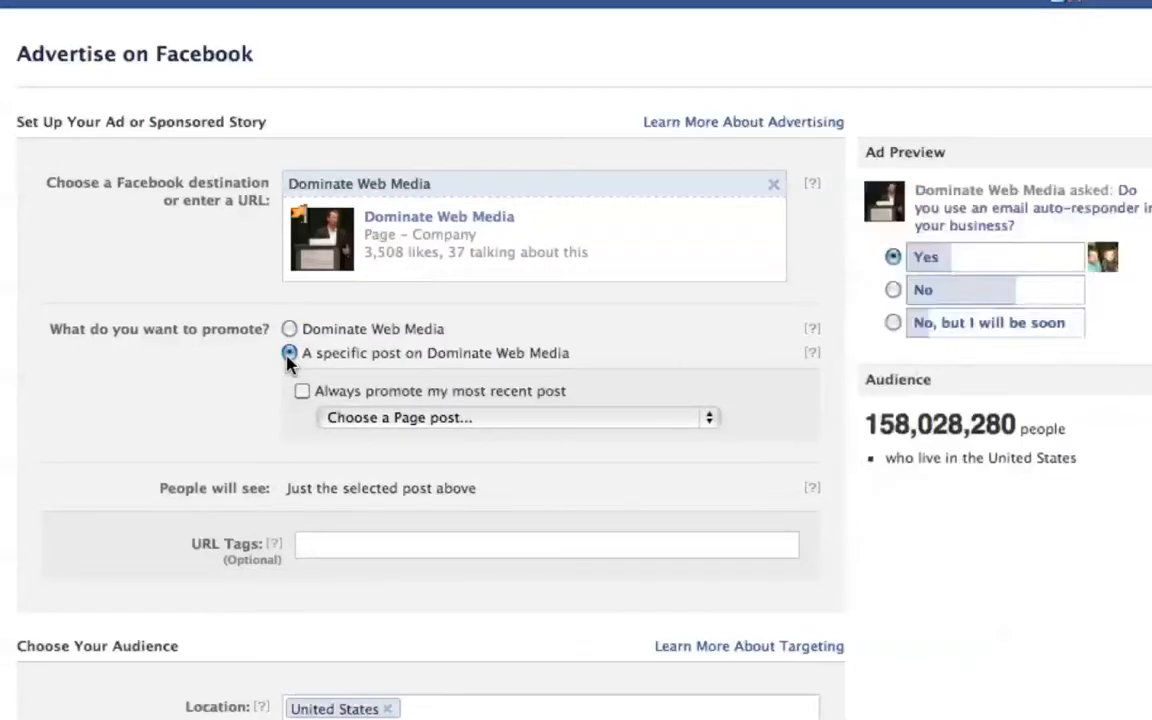
click(289, 330)
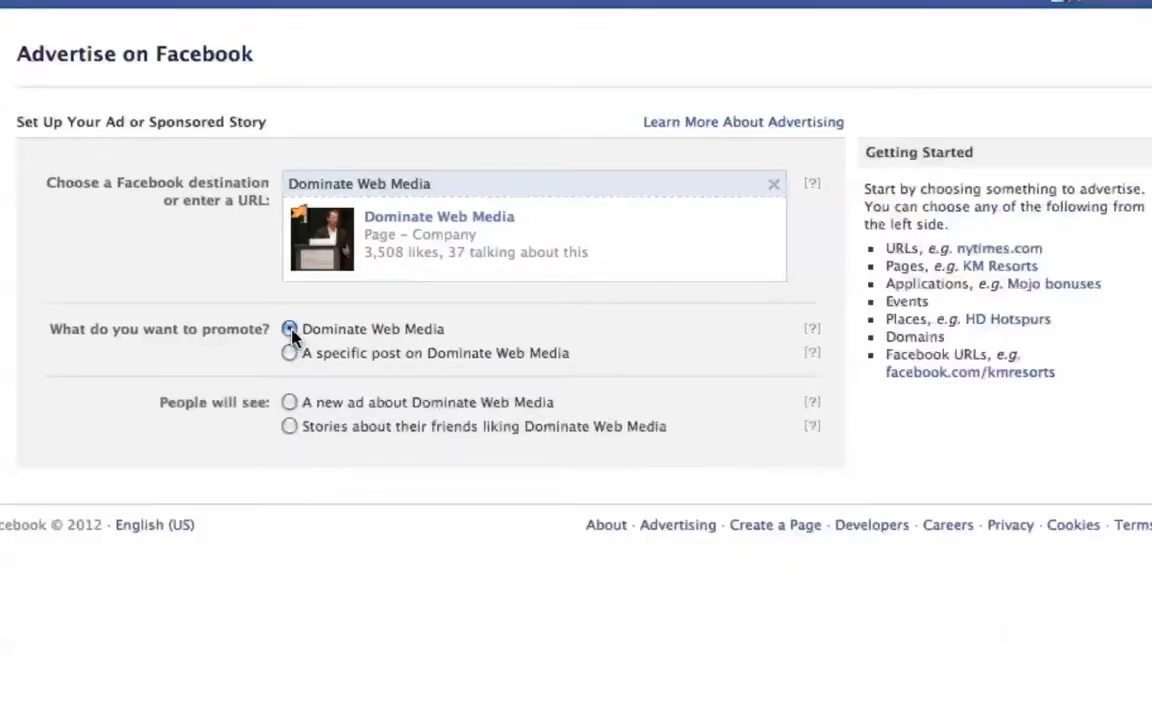
- Preview the stories about friends liking the page, and settle on showing people a new ad about Dominate Web Media
click(289, 402)
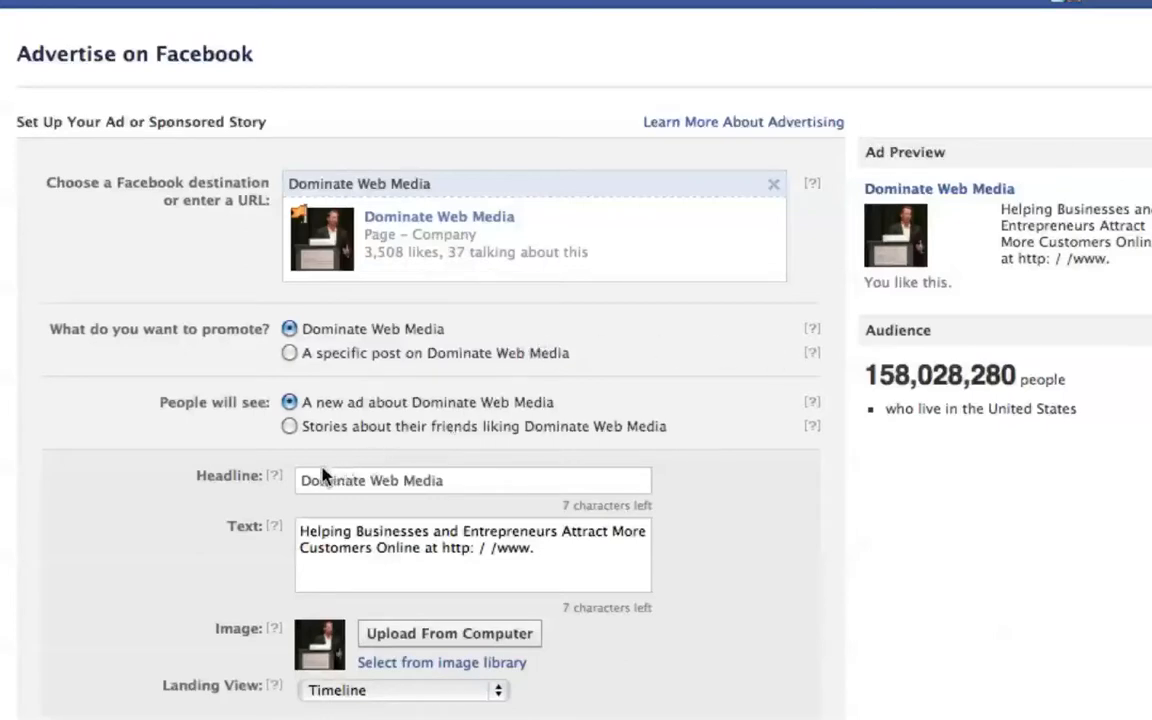
click(290, 427)
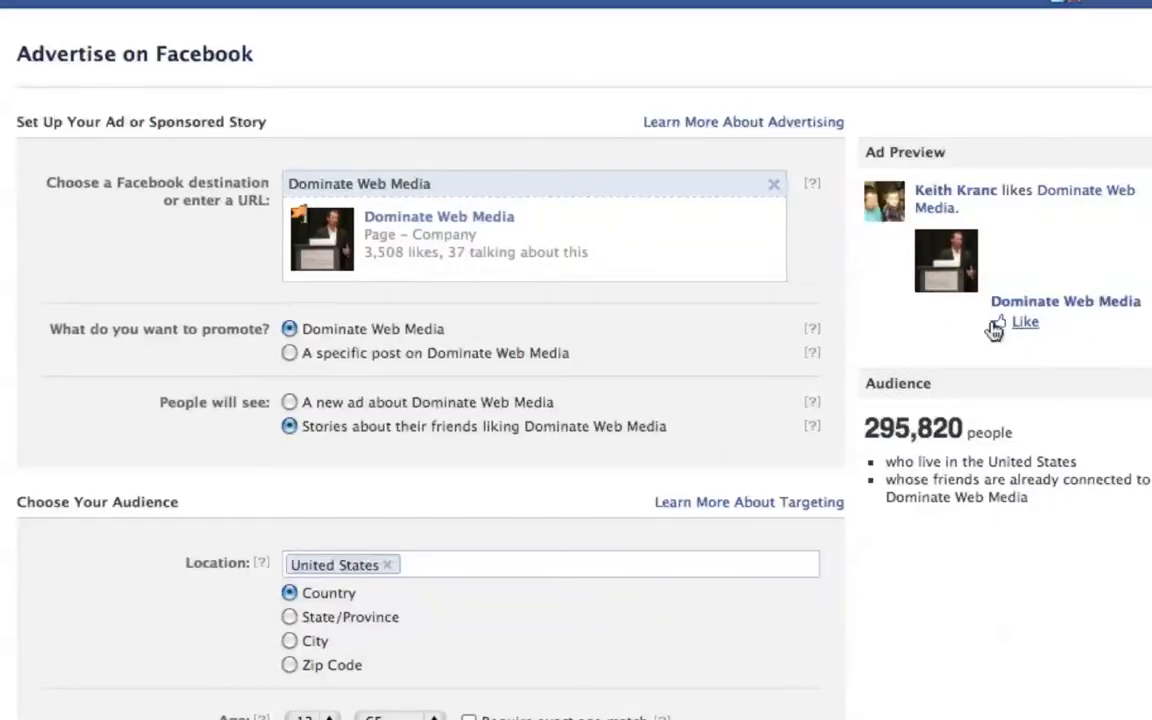
scroll(442, 380, down, 3)
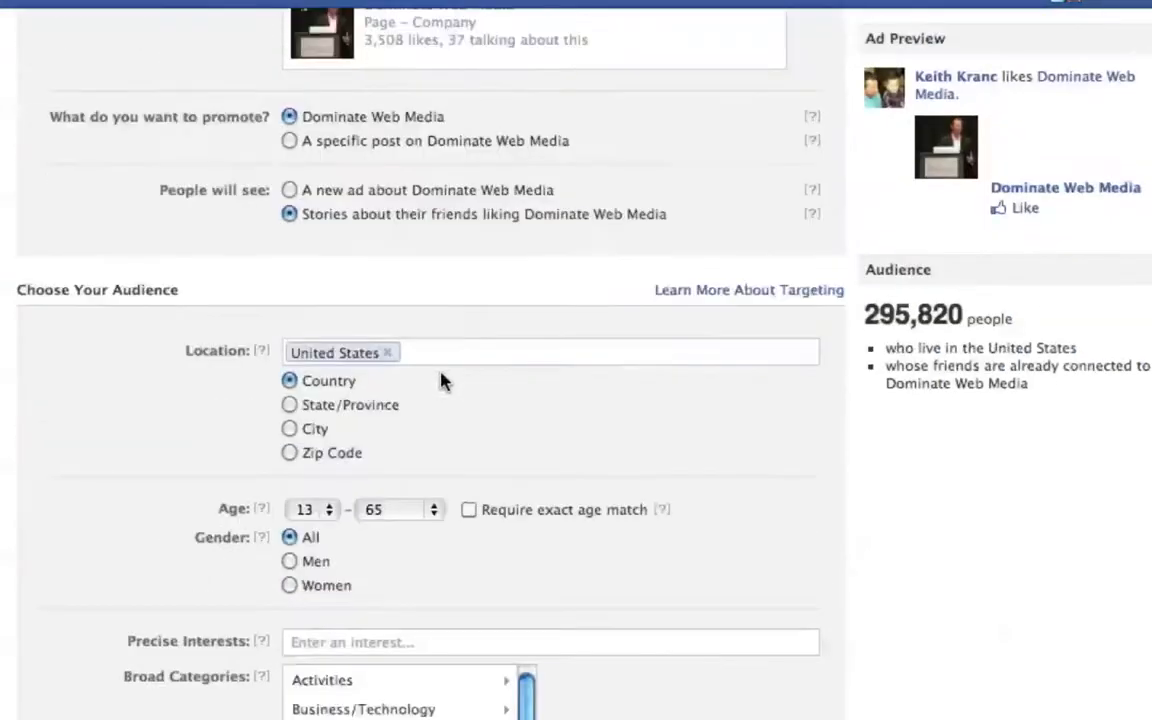
scroll(443, 381, up, 3)
click(289, 402)
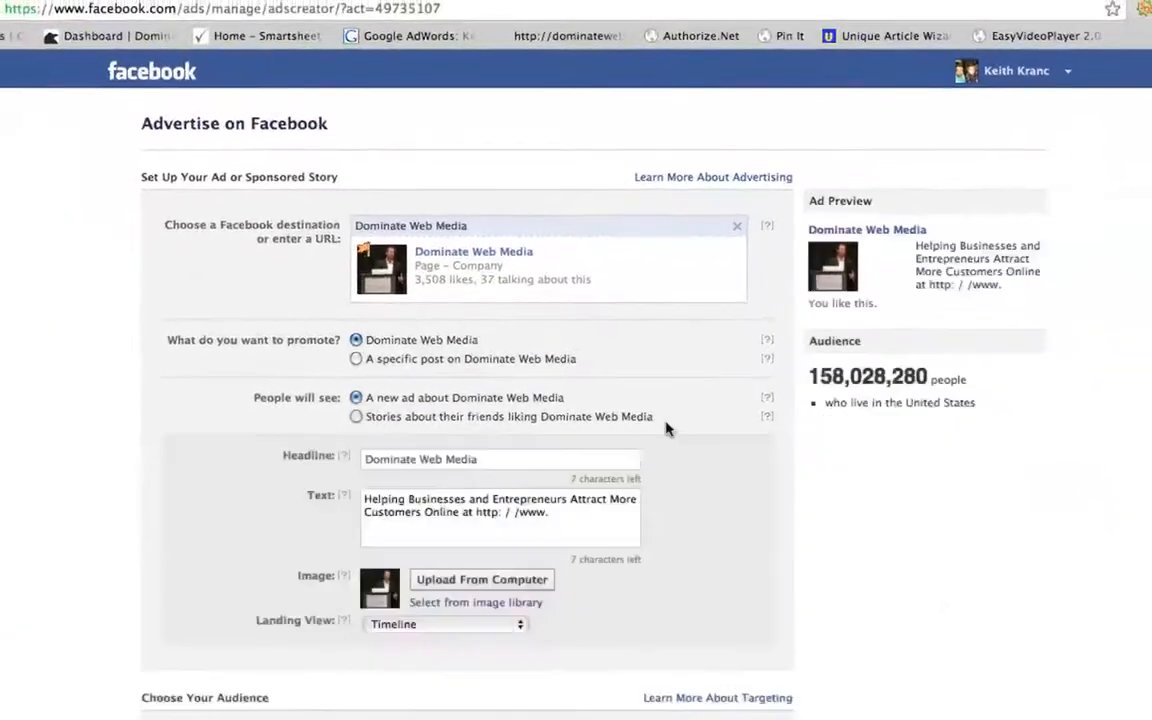
- Examine the audience targeting options for location, age, gender, interests, broad categories and connections
scroll(673, 425, down, 5)
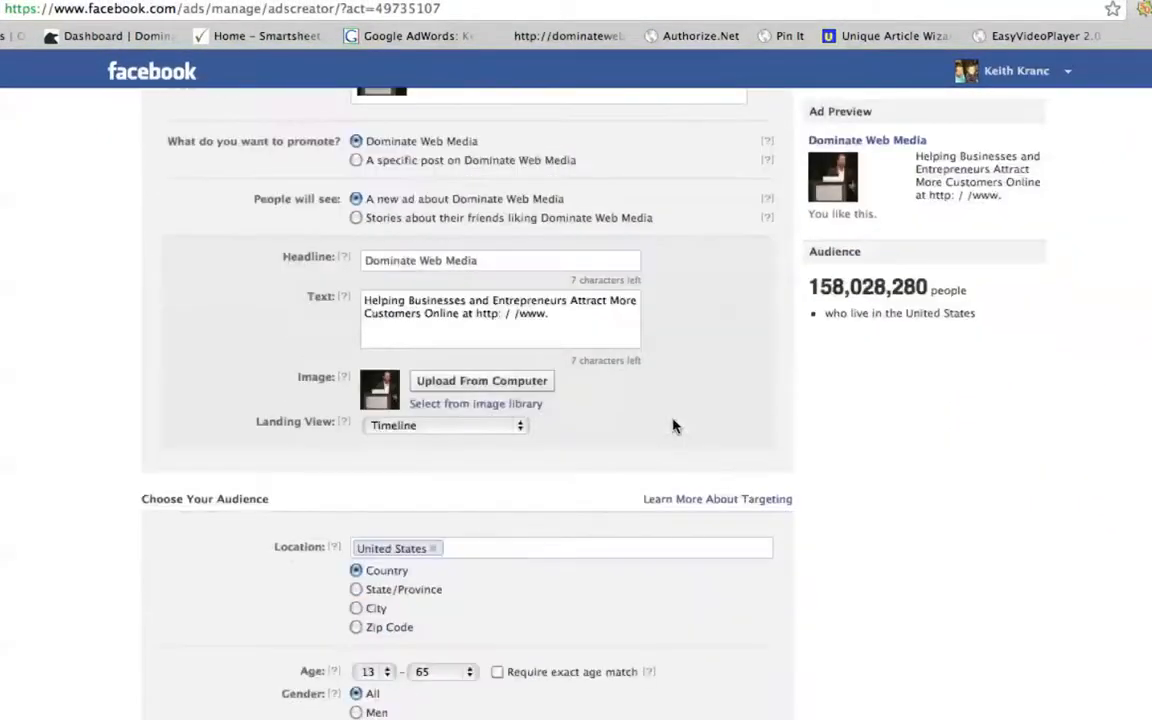
scroll(673, 425, down, 4)
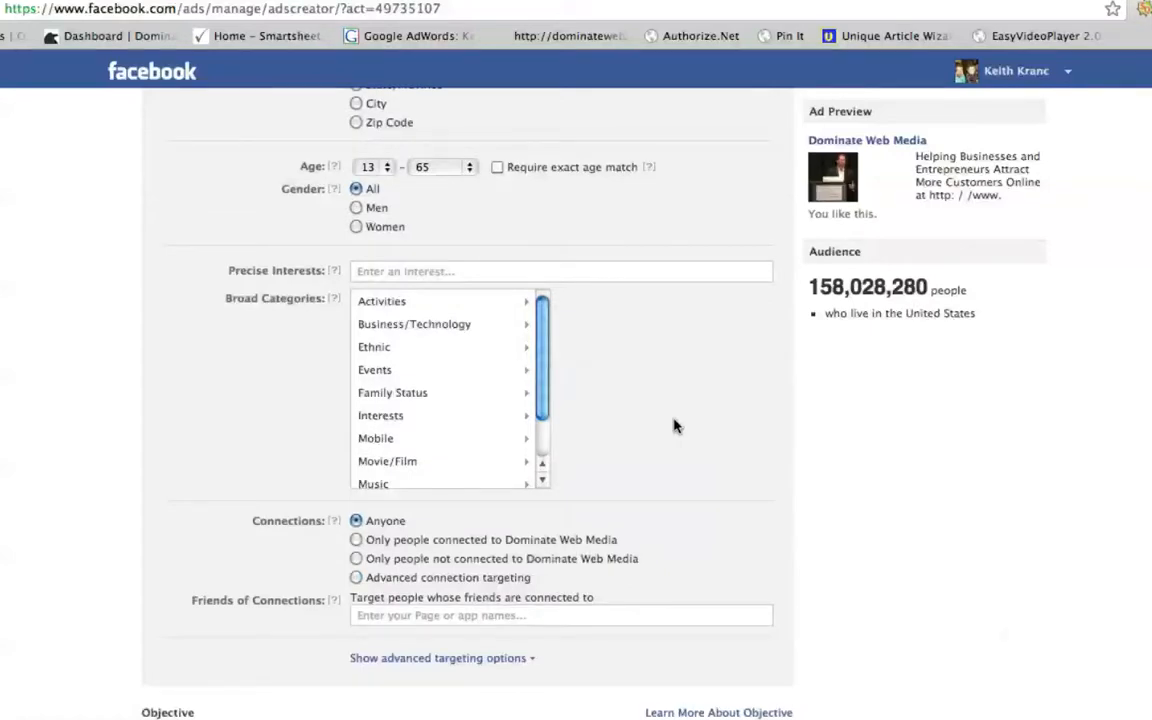
scroll(680, 458, up, 1)
scroll(680, 458, up, 3)
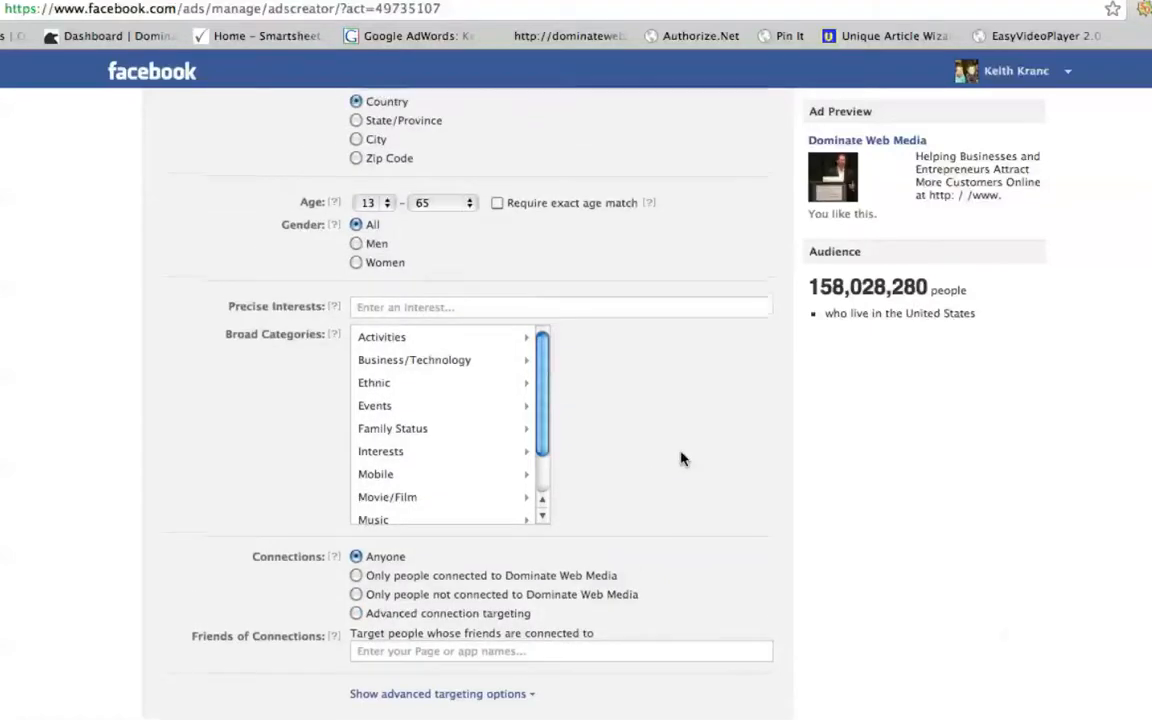
scroll(680, 458, up, 1)
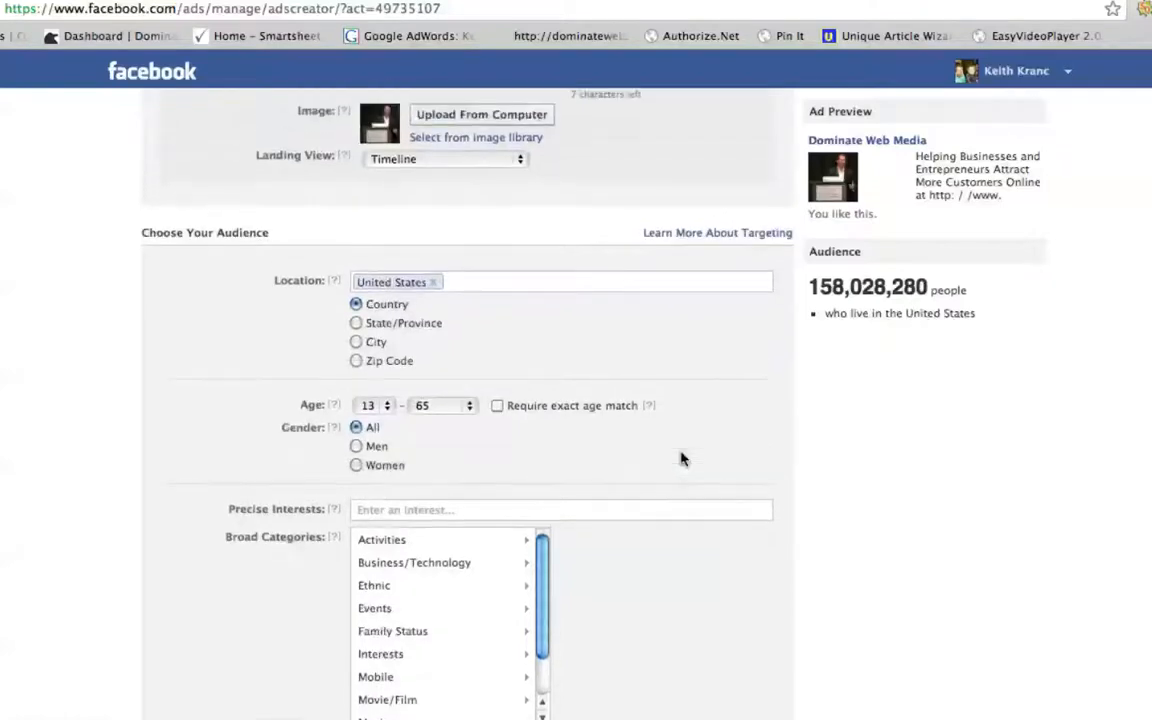
click(546, 287)
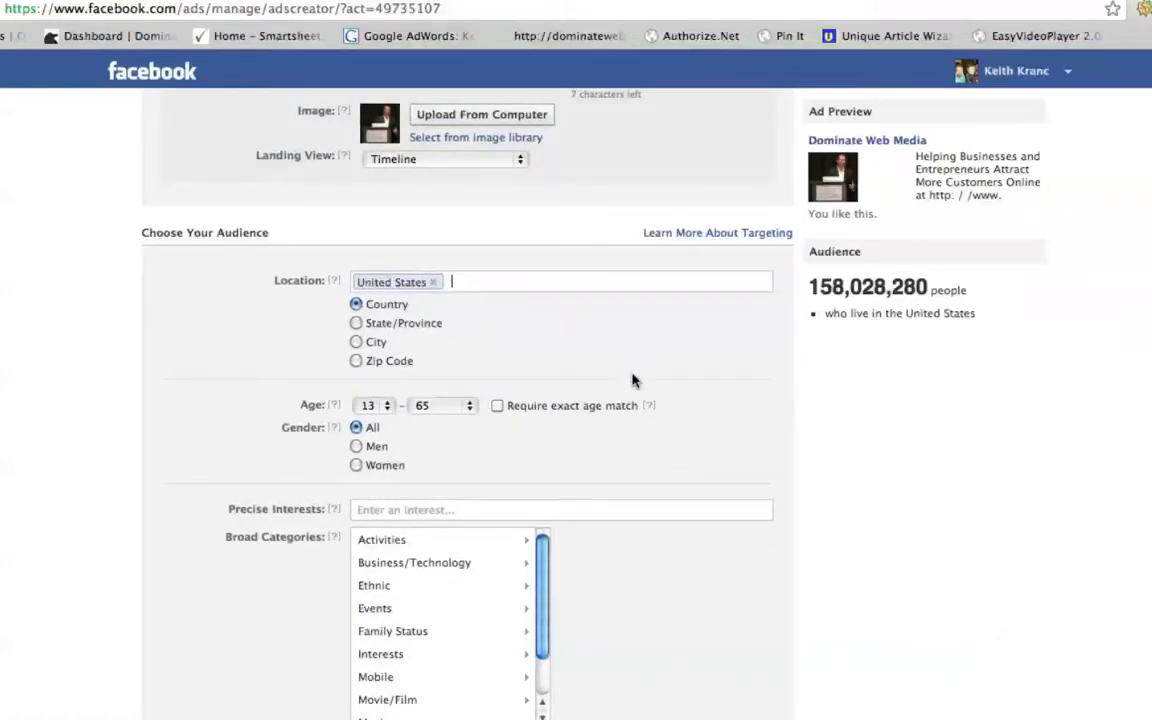
scroll(630, 393, down, 4)
scroll(629, 397, down, 2)
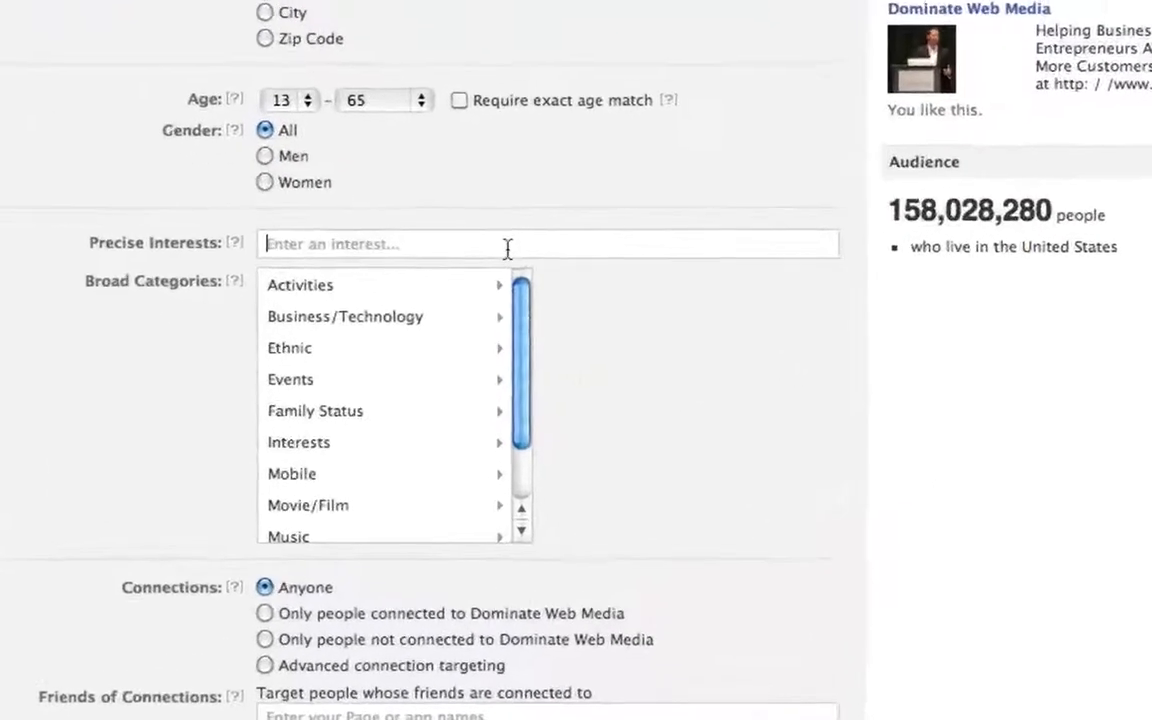
- Search the precise interests for "entre" and add the #Entrepreneur topic to the audience targeting
click(504, 237)
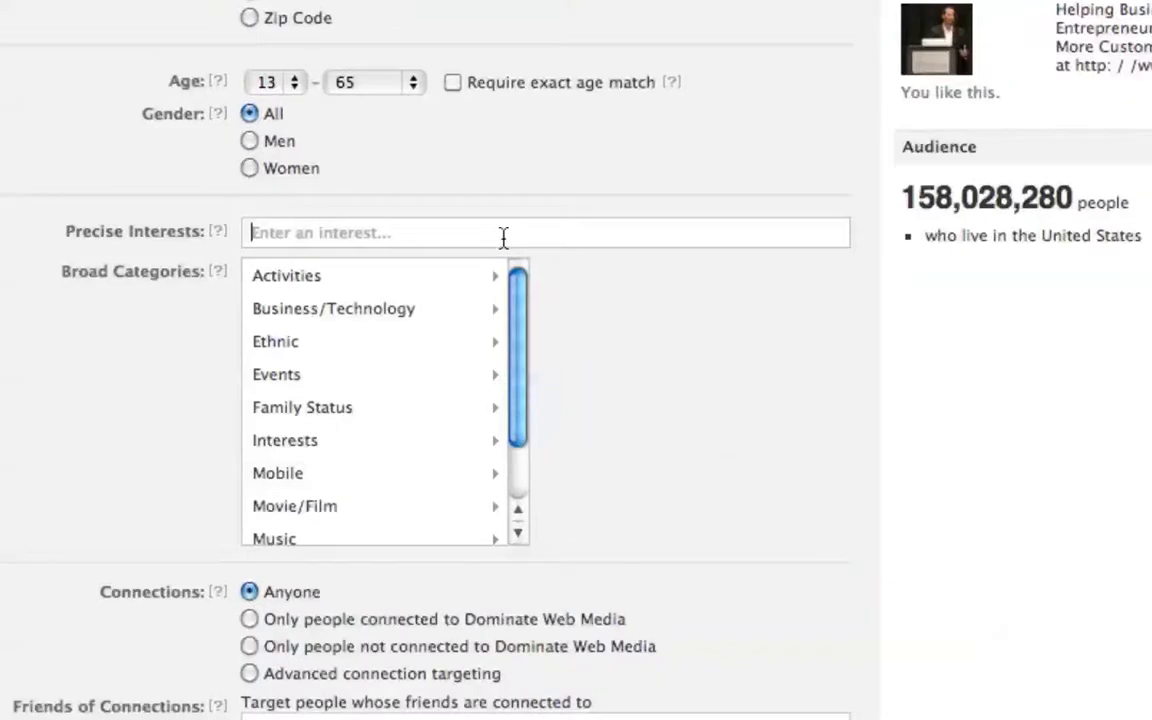
text(etnre)
key(BackSpace)
key(BackSpace)
key(BackSpace)
key(BackSpace)
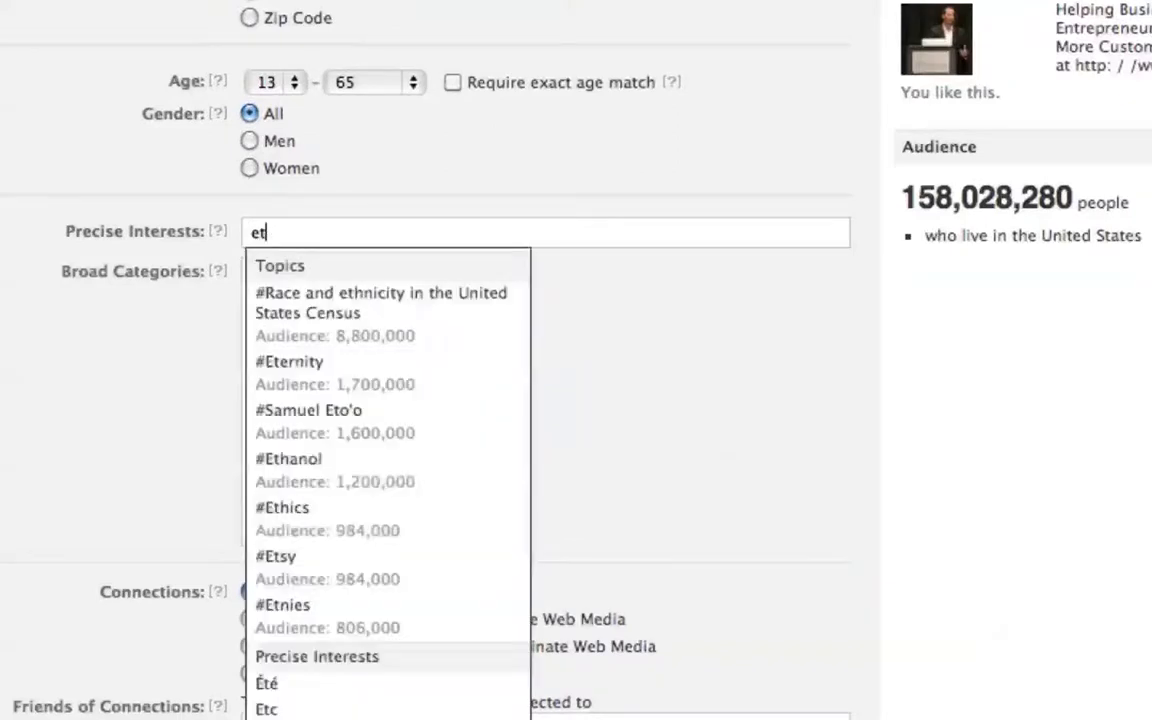
text(ntre)
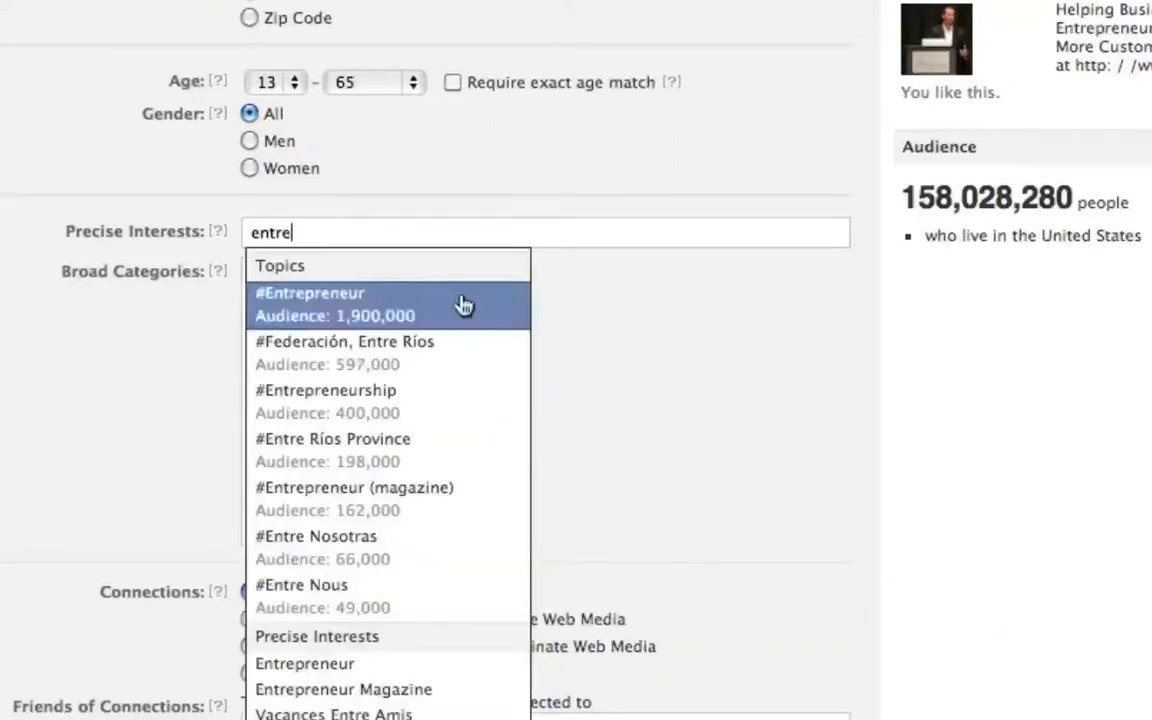
click(400, 302)
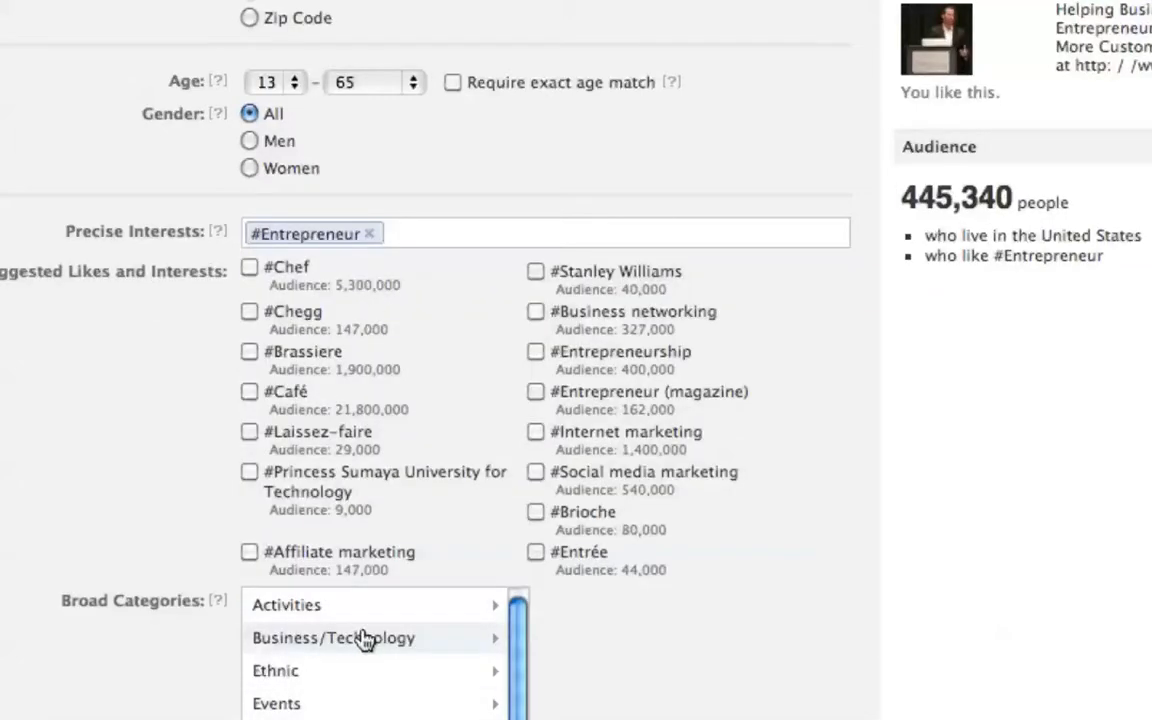
- Target the Small Business Owners broad category within Business/Technology
scroll(663, 656, down, 4)
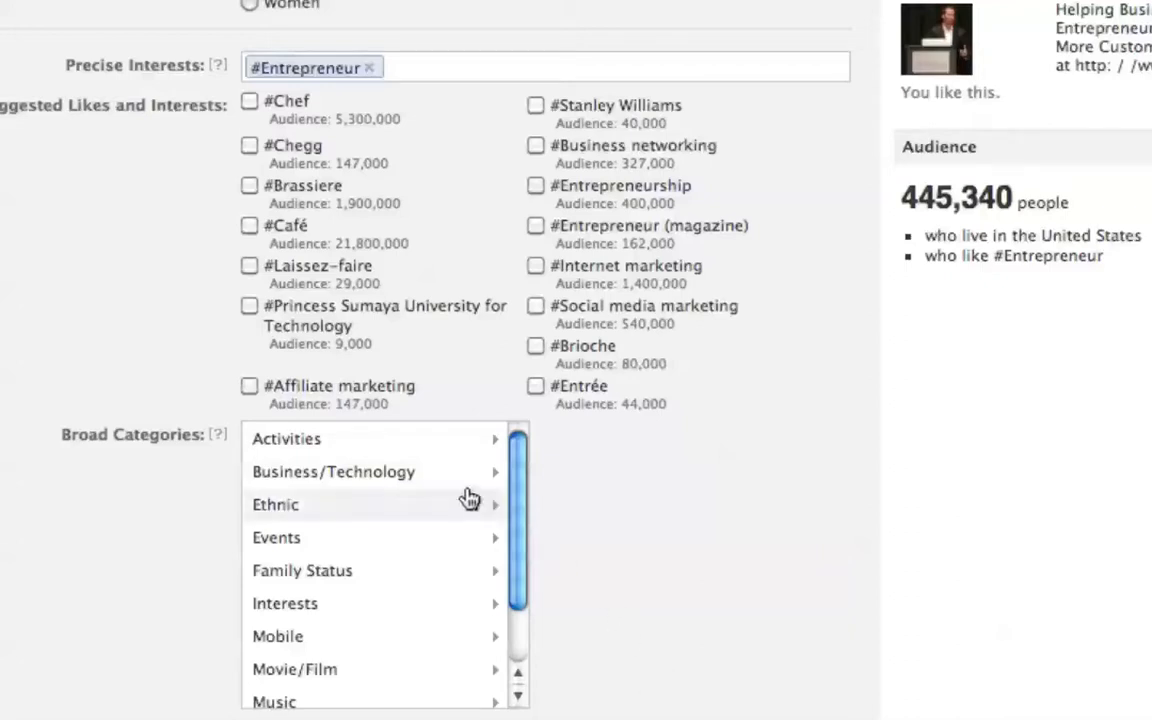
click(345, 480)
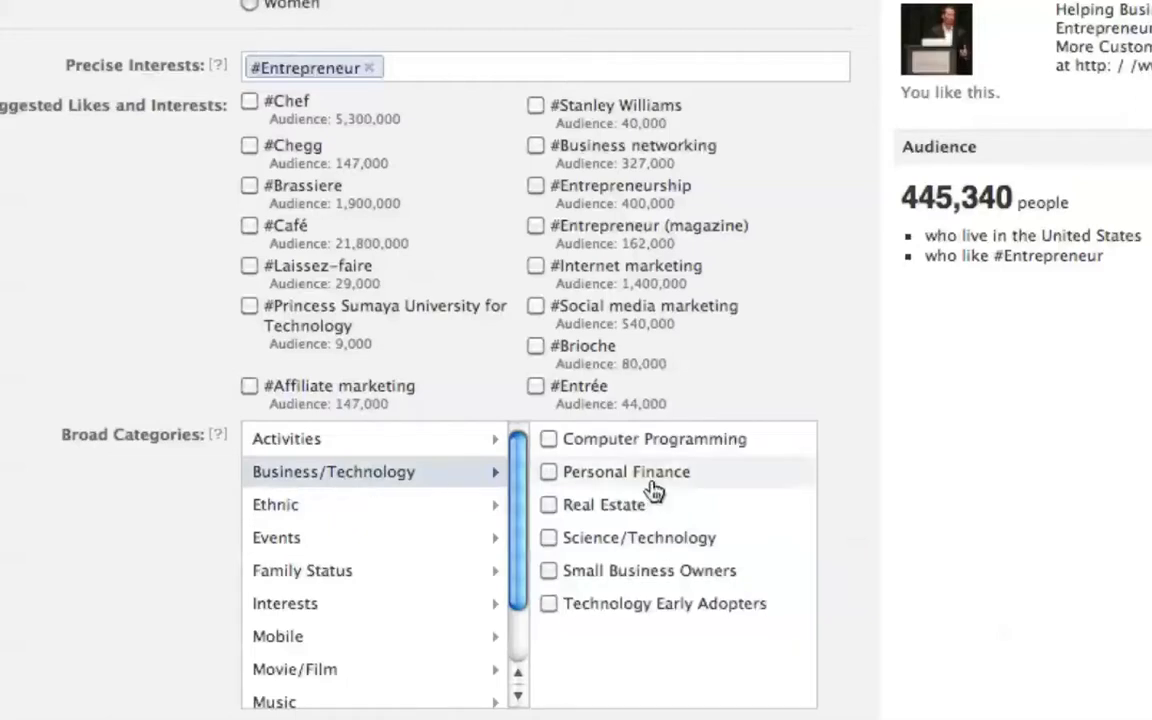
click(548, 571)
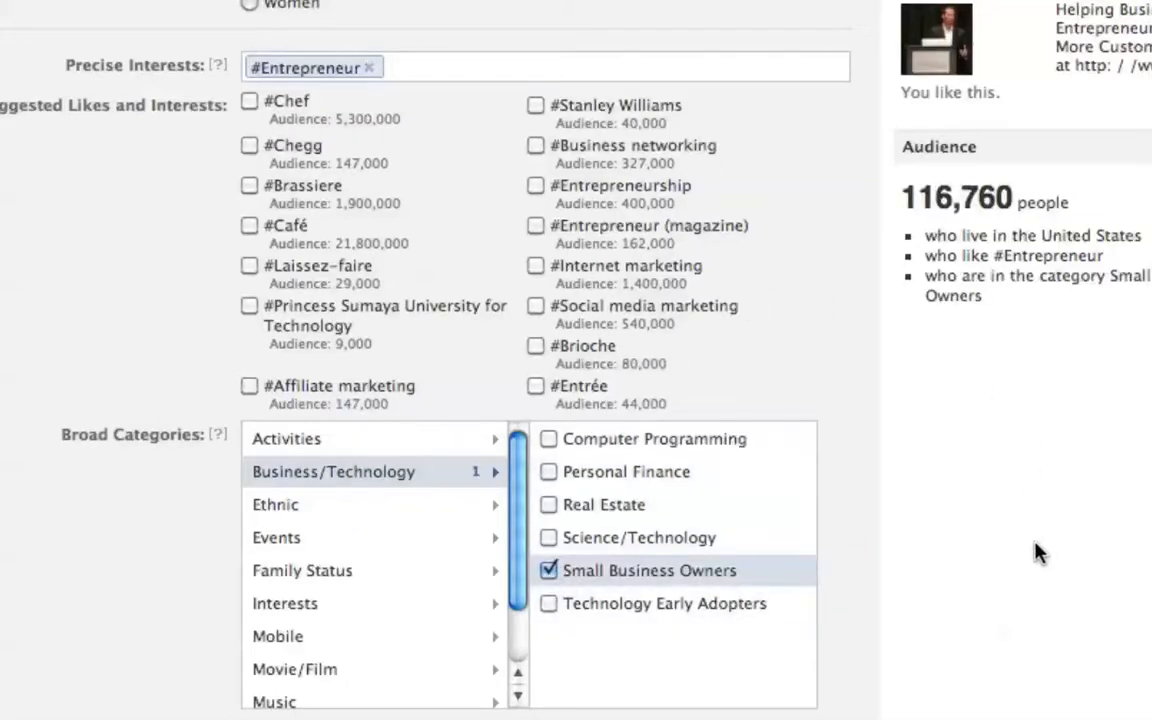
- Review the ad's connections, objective, campaign budget, schedule and pricing settings
scroll(882, 542, down, 5)
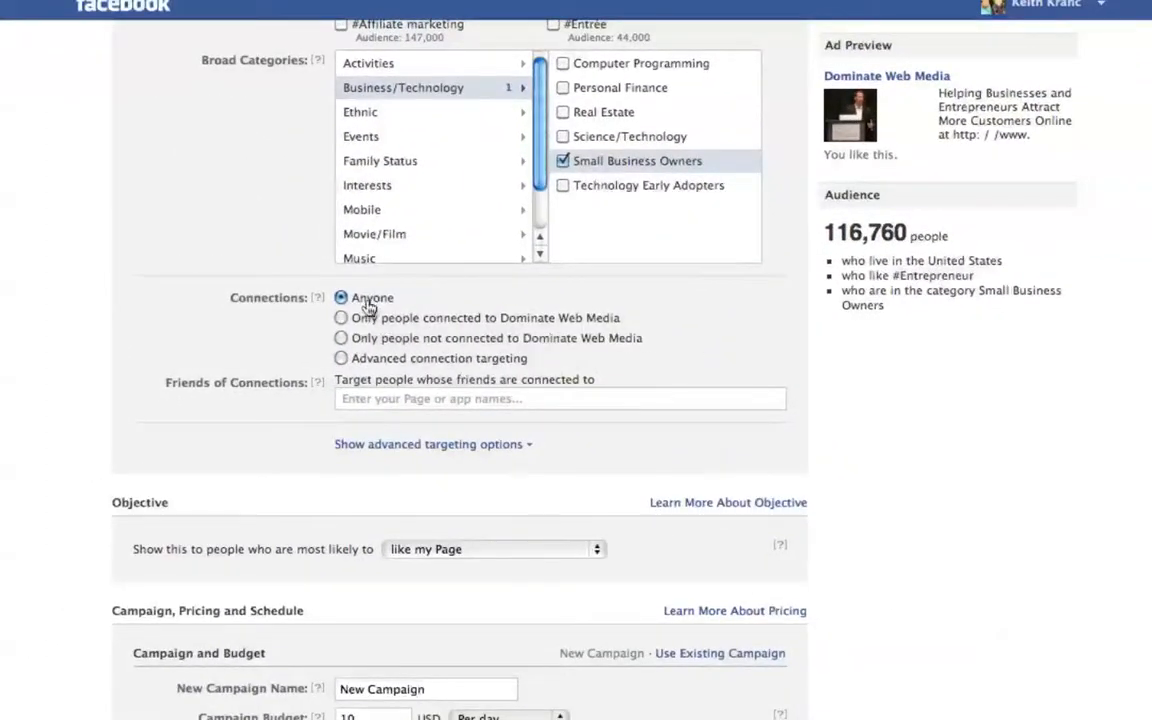
scroll(760, 364, down, 3)
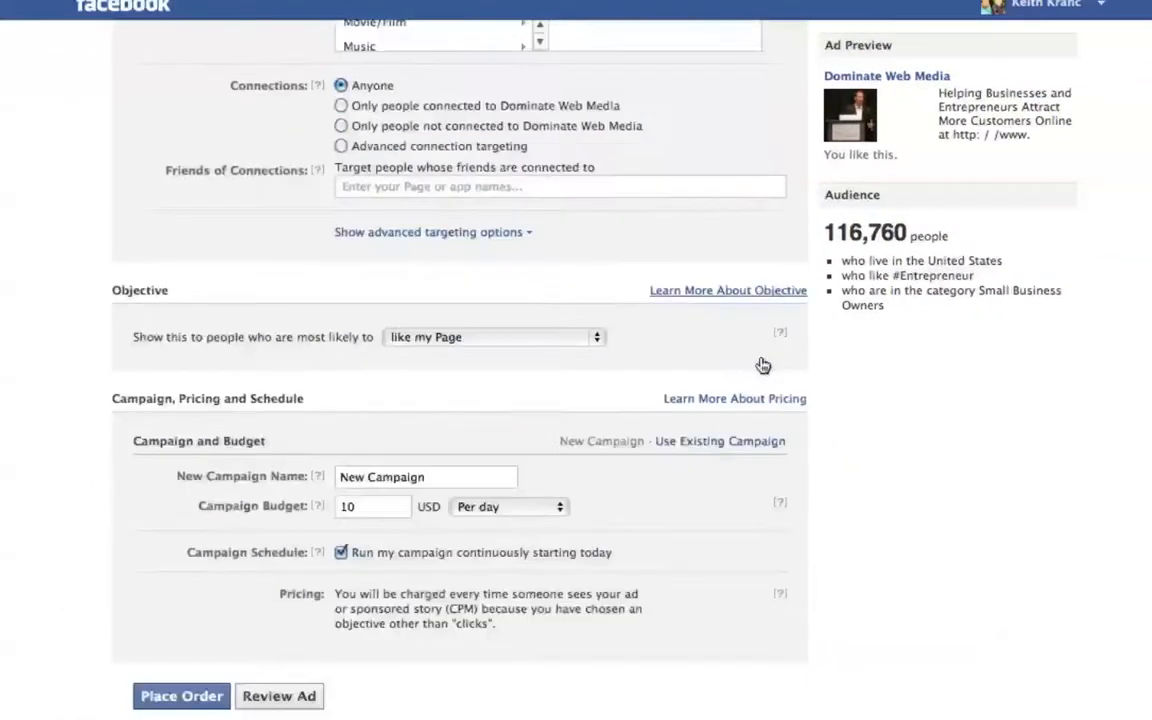
scroll(762, 365, down, 1)
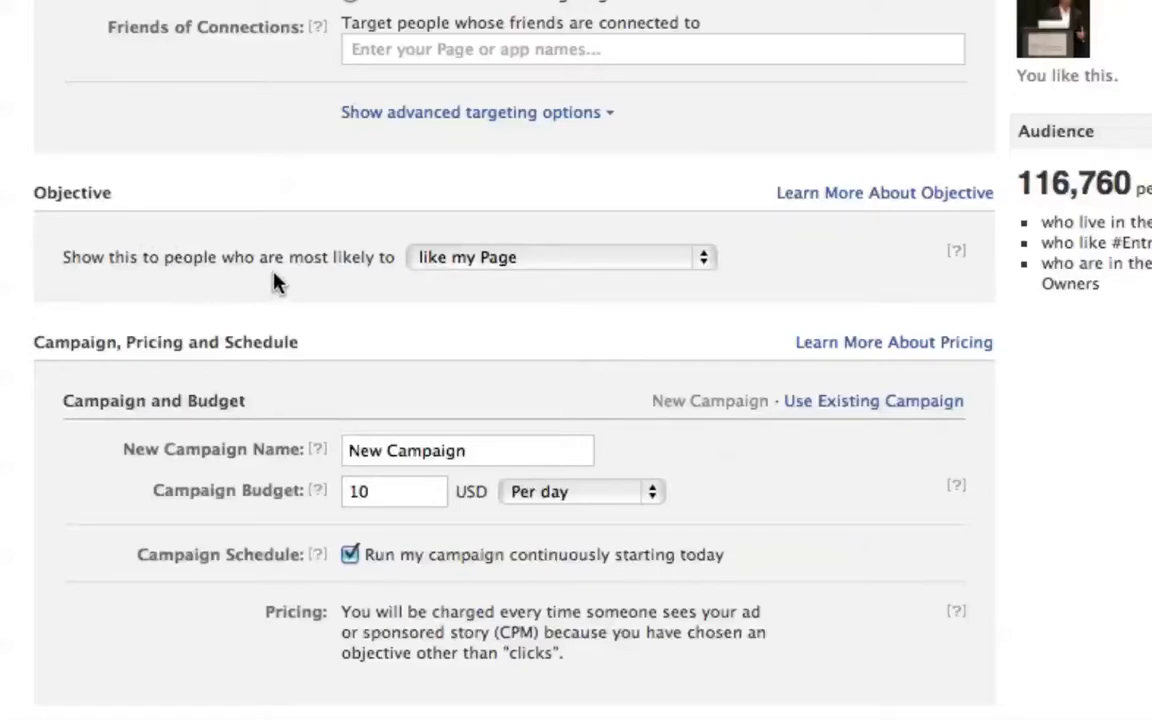
- Try the "click on my ad or sponsored story" objective and switch back to "like my Page" to compare their pricing
click(704, 262)
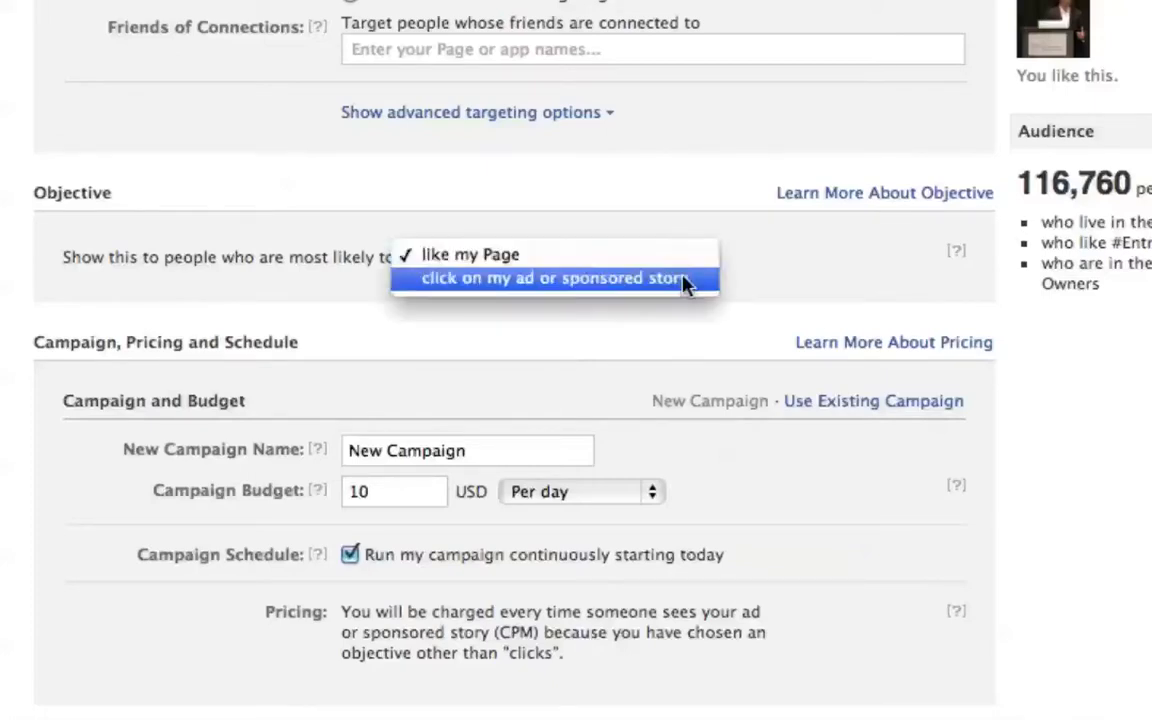
click(684, 284)
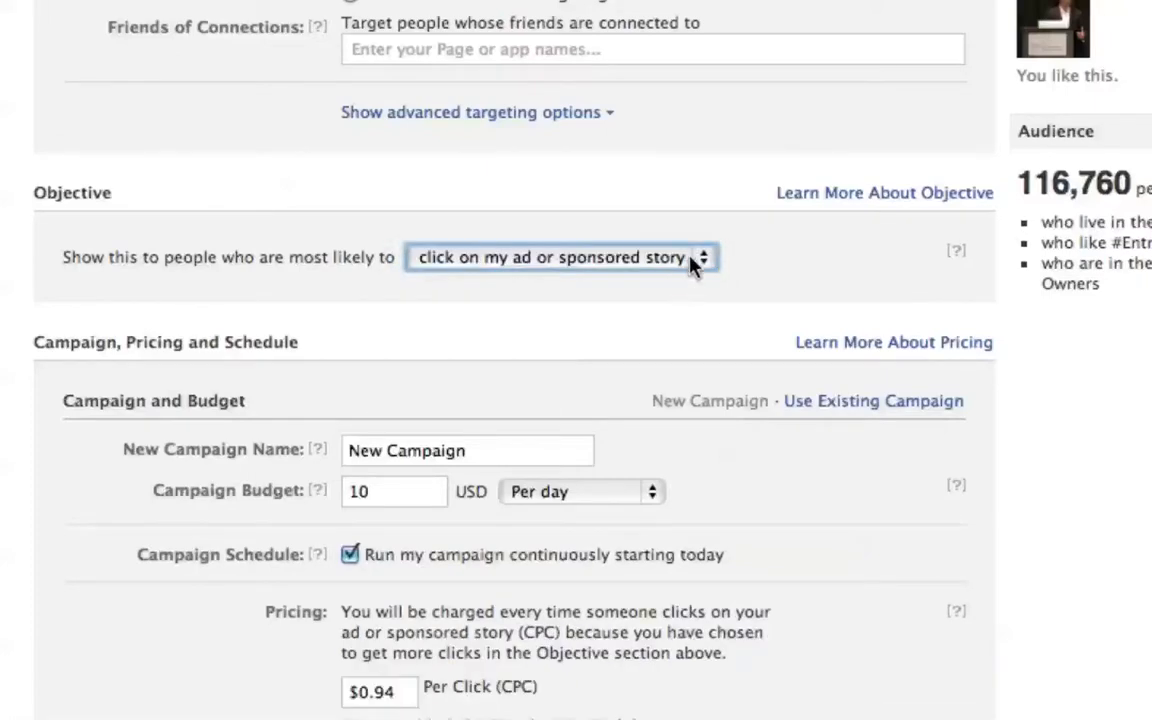
click(703, 260)
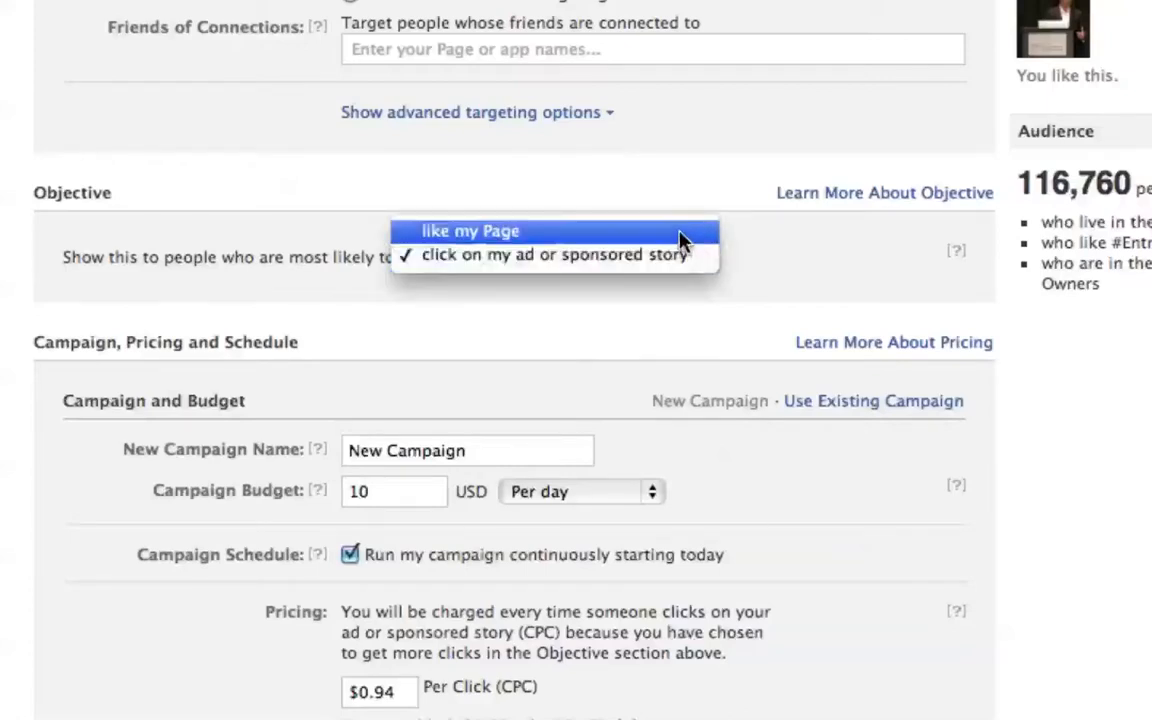
click(681, 232)
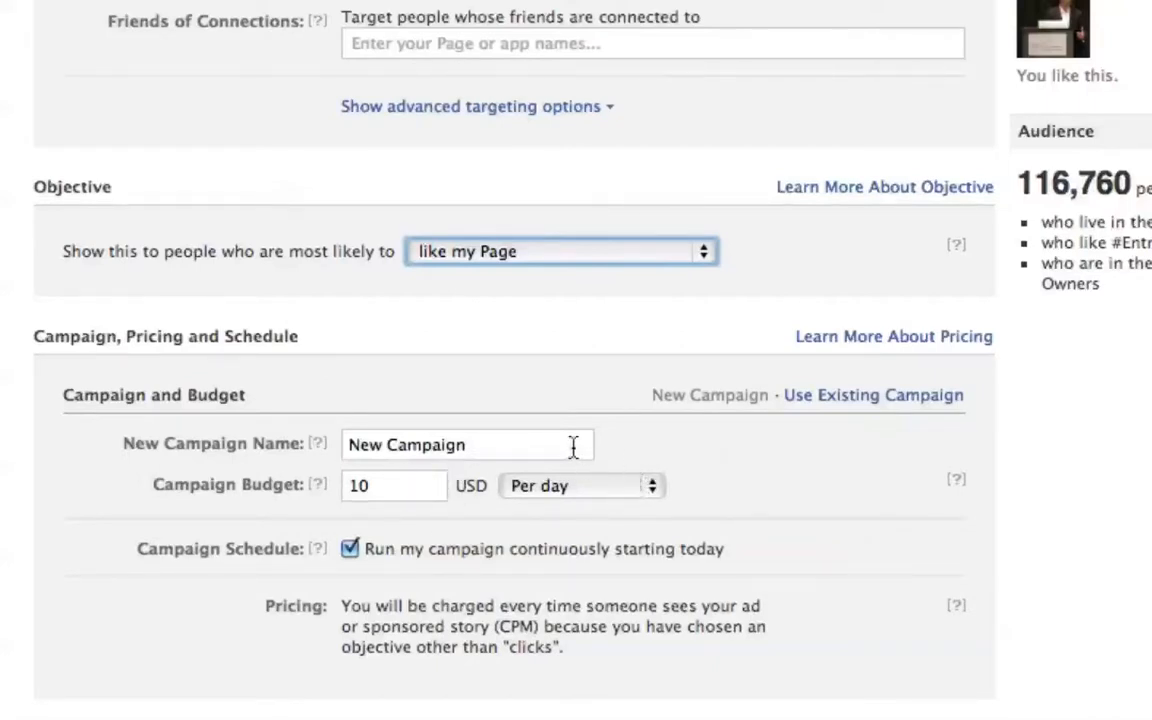
- Set the ad's objective to people most likely to "click on my ad or sponsored story" and review the pricing settings
scroll(391, 558, down, 2)
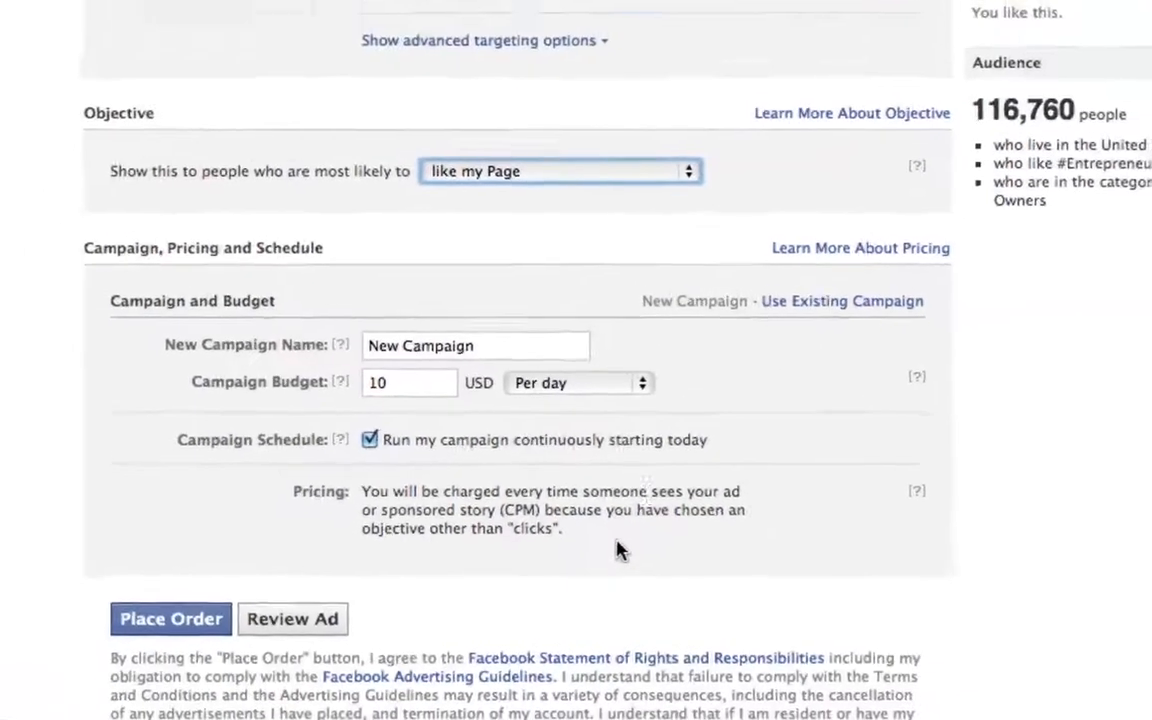
click(689, 185)
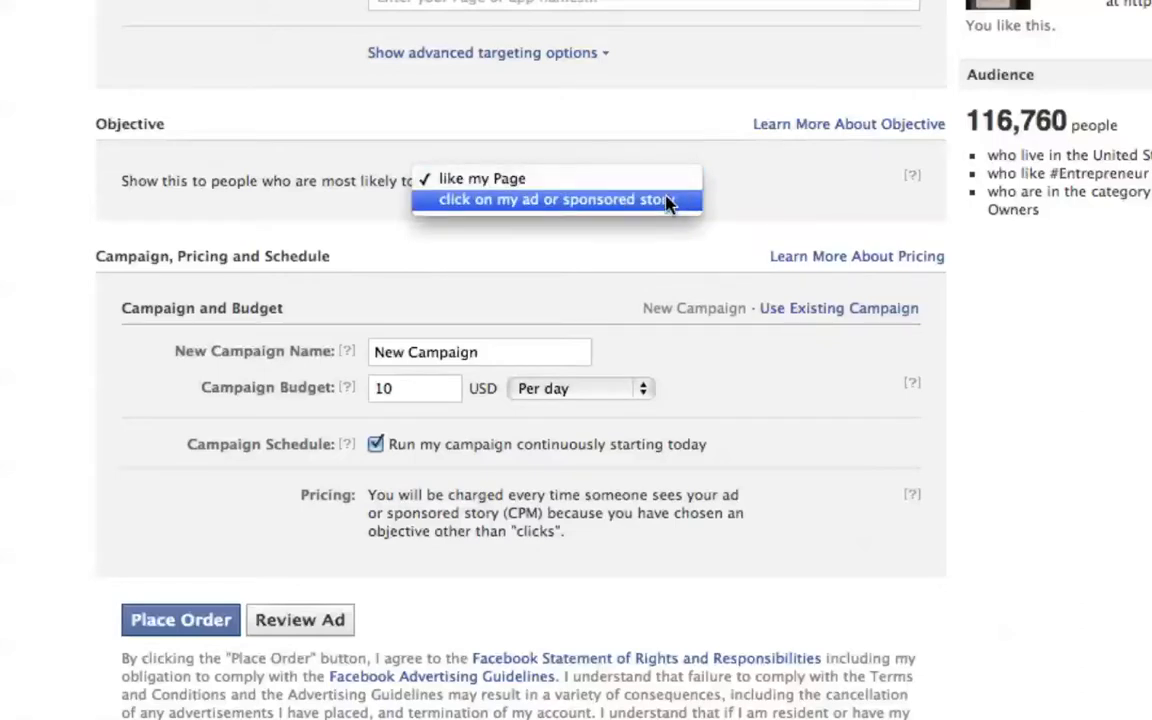
click(669, 201)
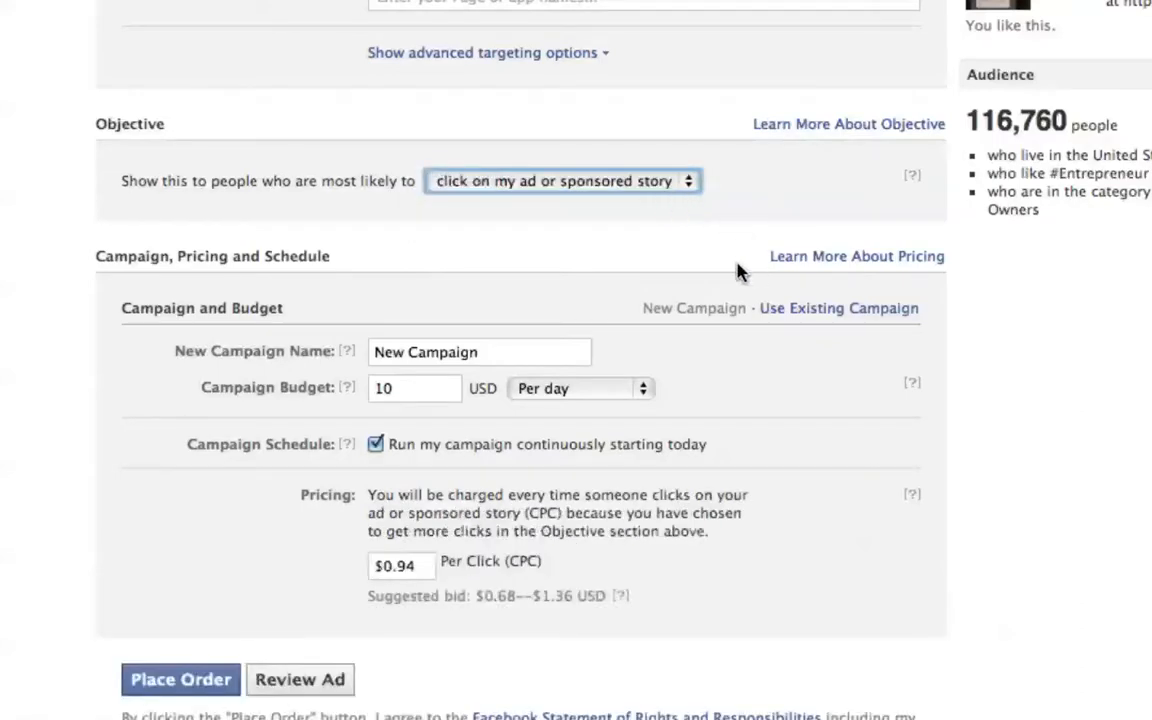
scroll(735, 265, down, 1)
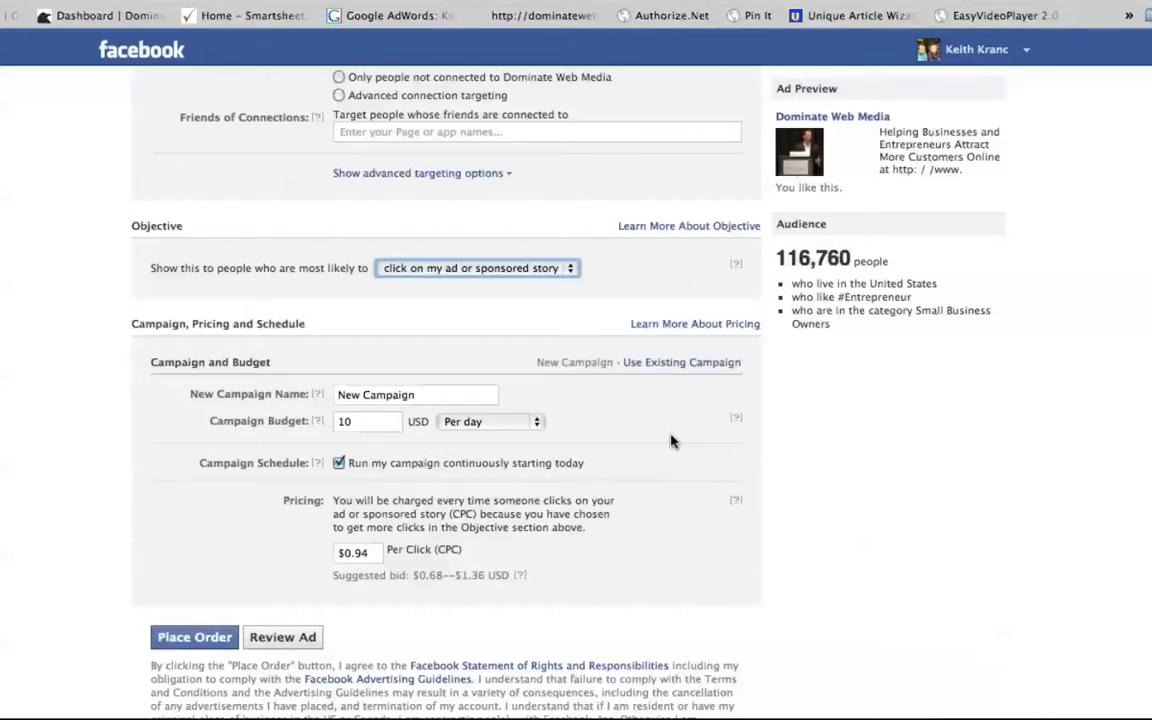
scroll(671, 441, down, 2)
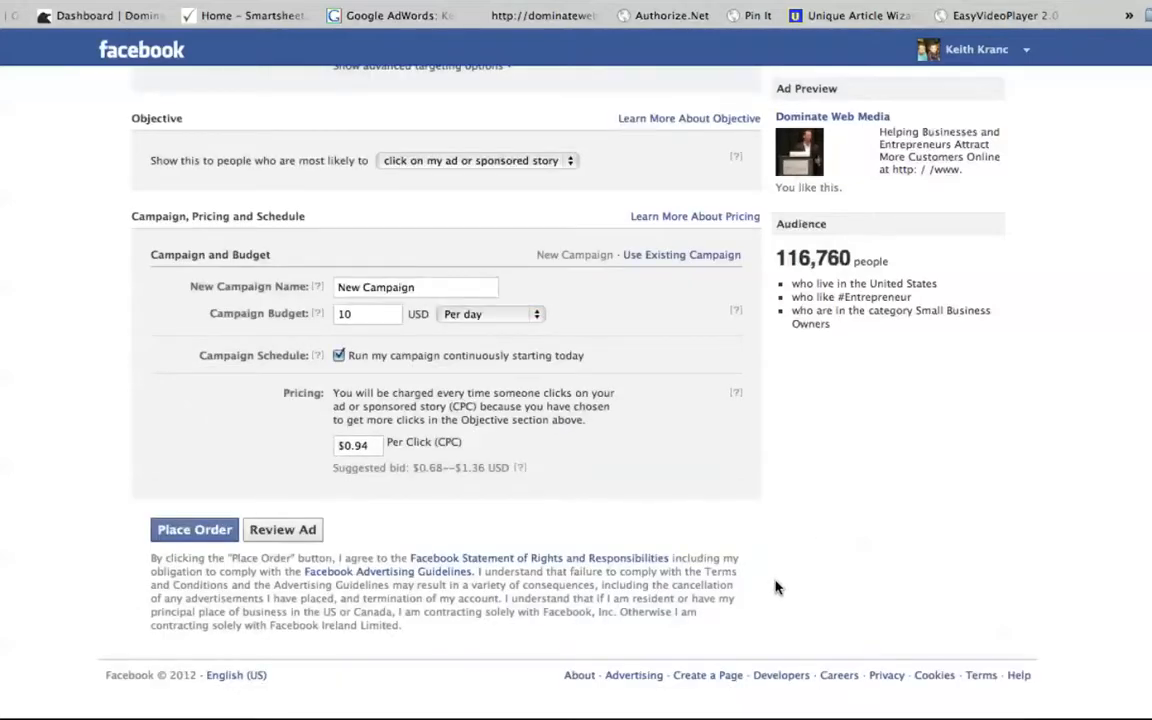
- Set the ad's landing view to "5 Days To FB Ads Success"
scroll(776, 587, up, 15)
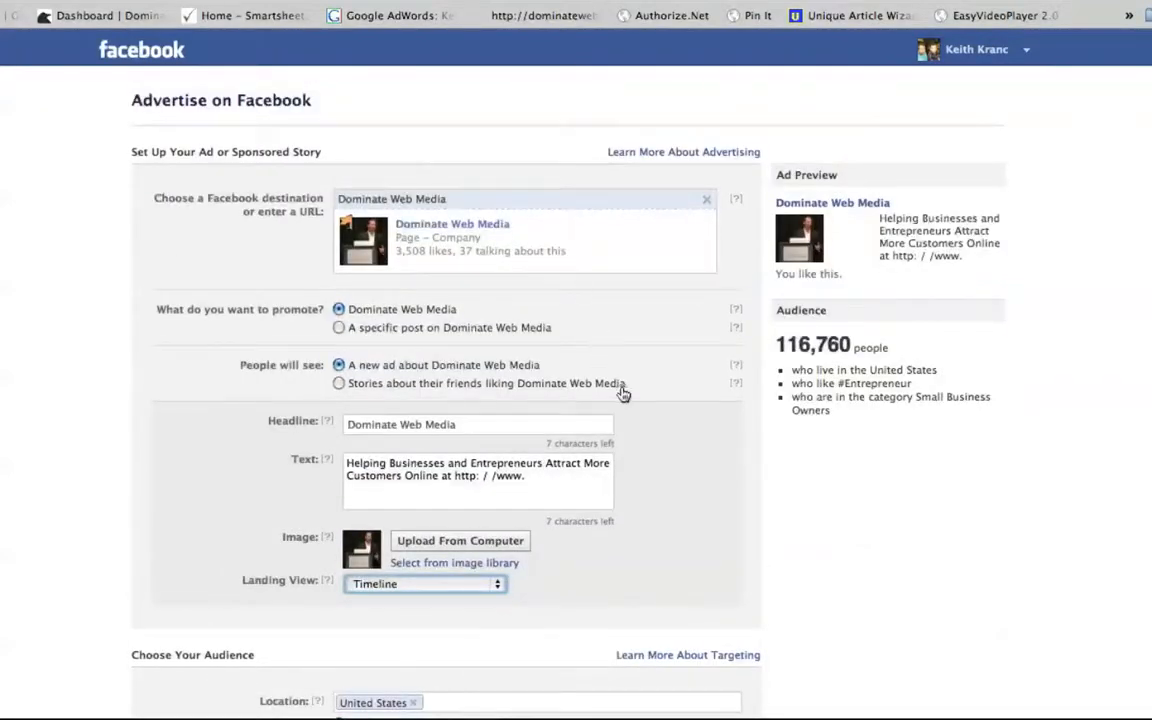
scroll(622, 393, down, 2)
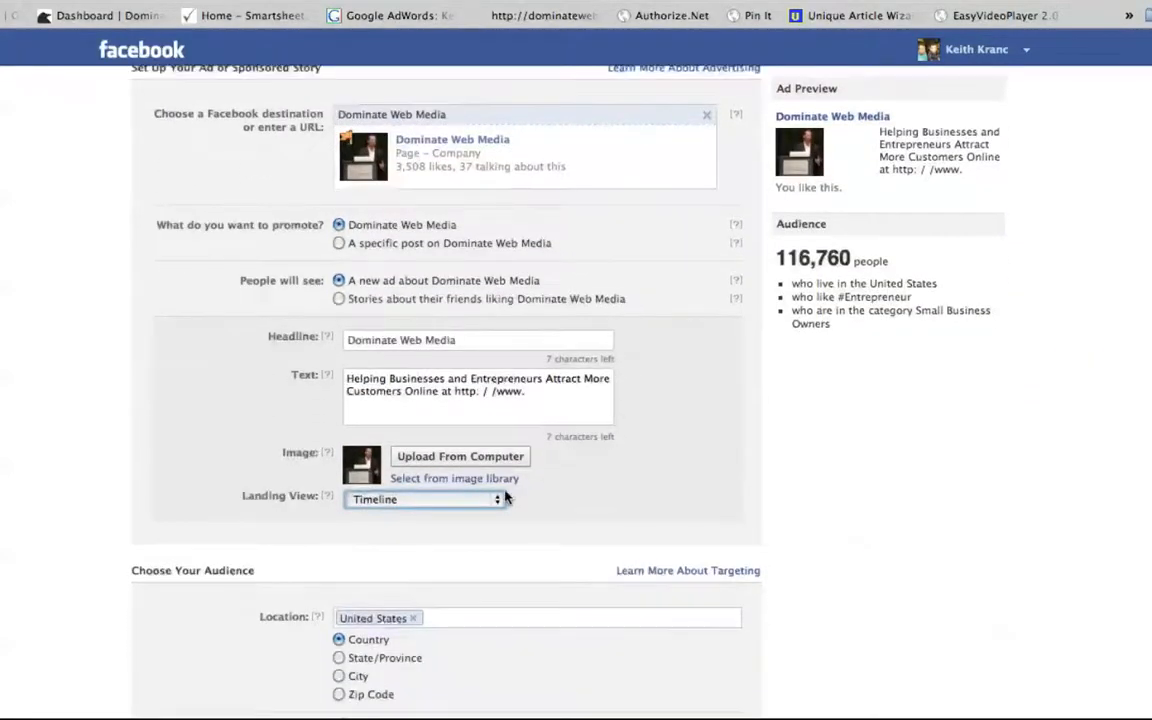
click(497, 499)
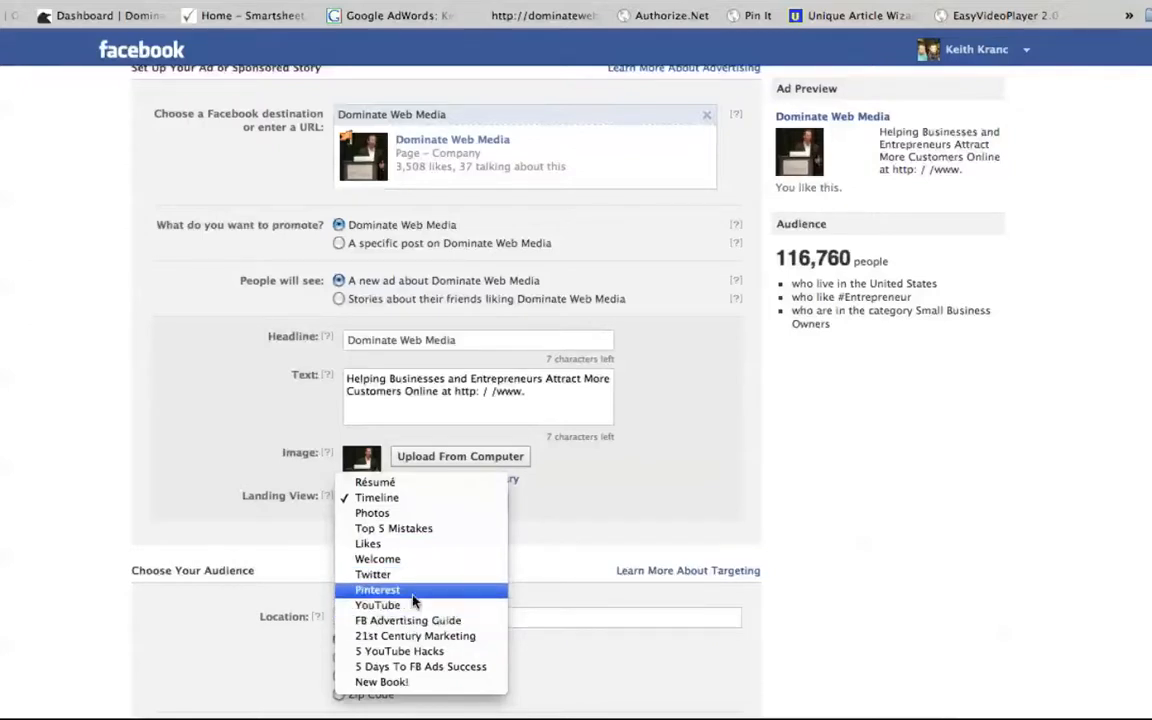
click(383, 667)
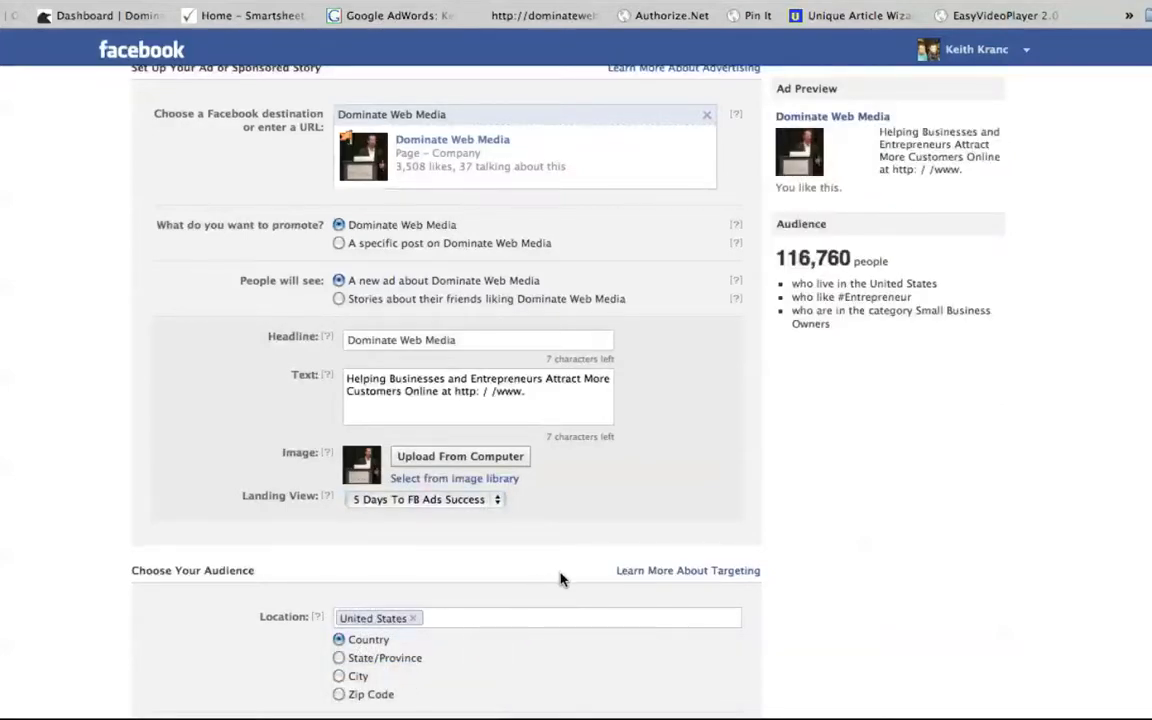
scroll(560, 578, up, 2)
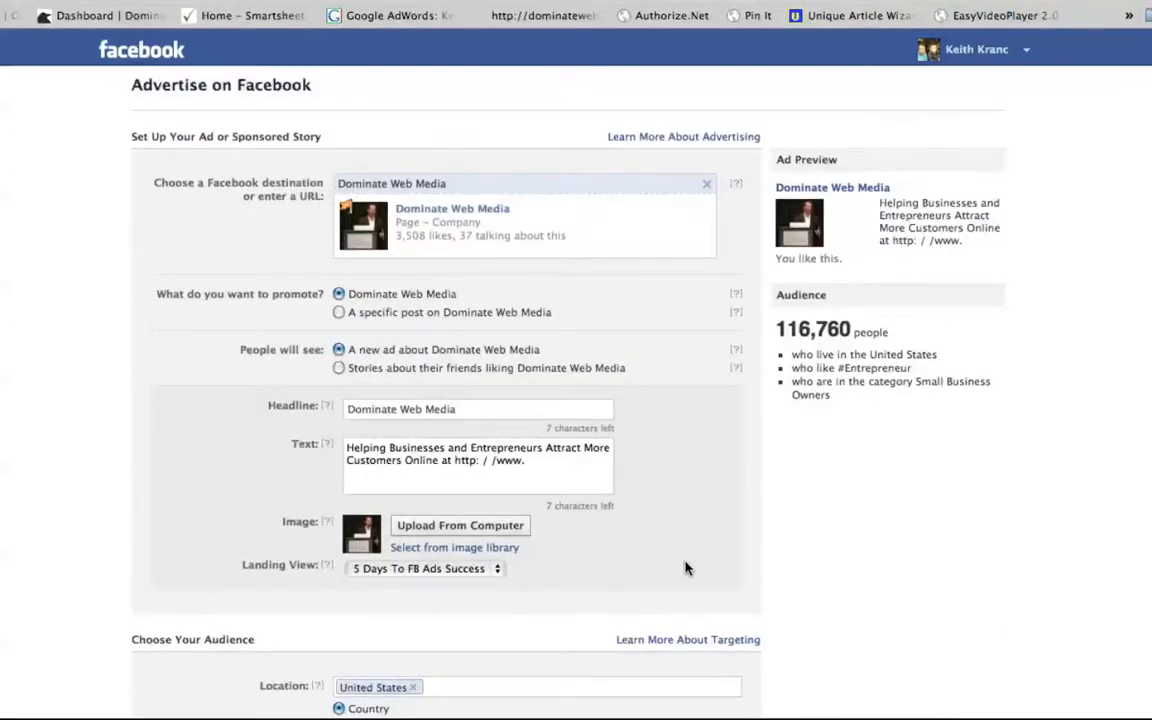
click(488, 570)
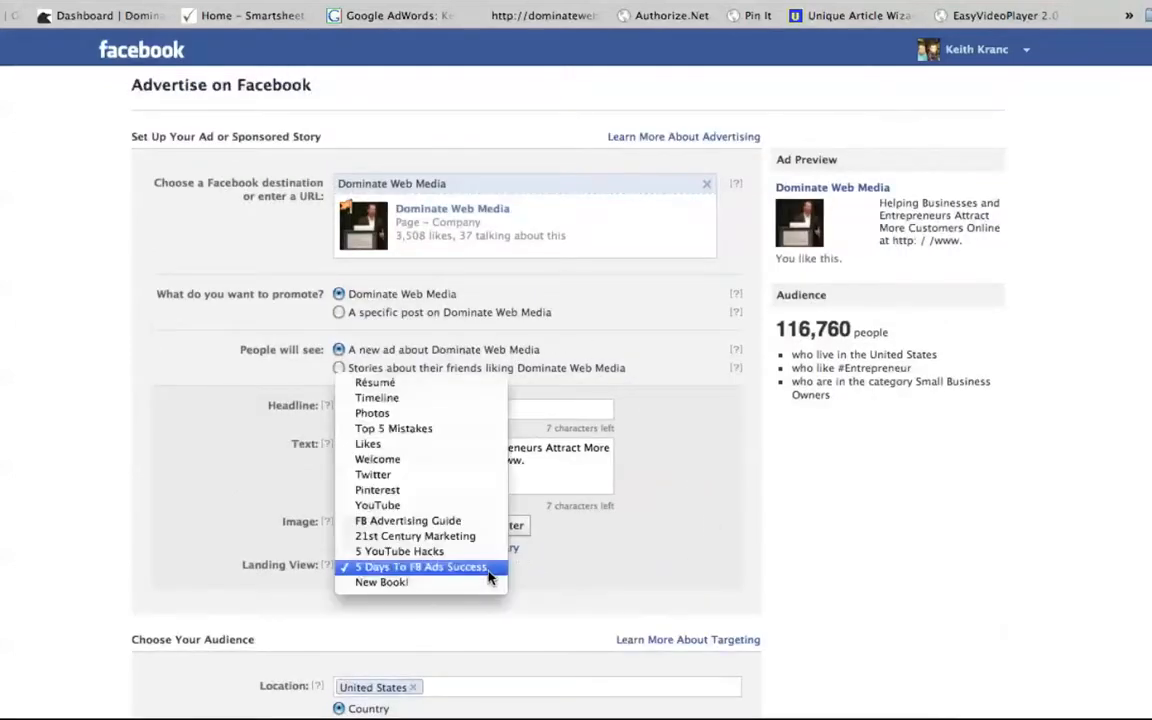
click(690, 585)
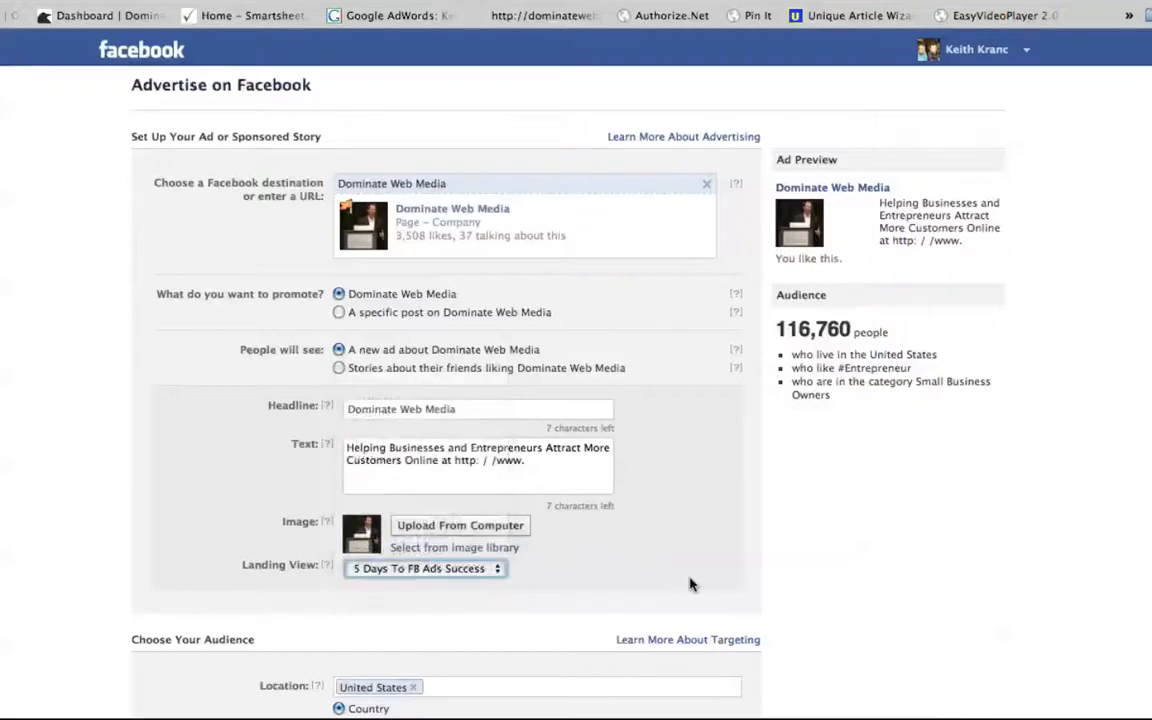
scroll(753, 535, down, 4)
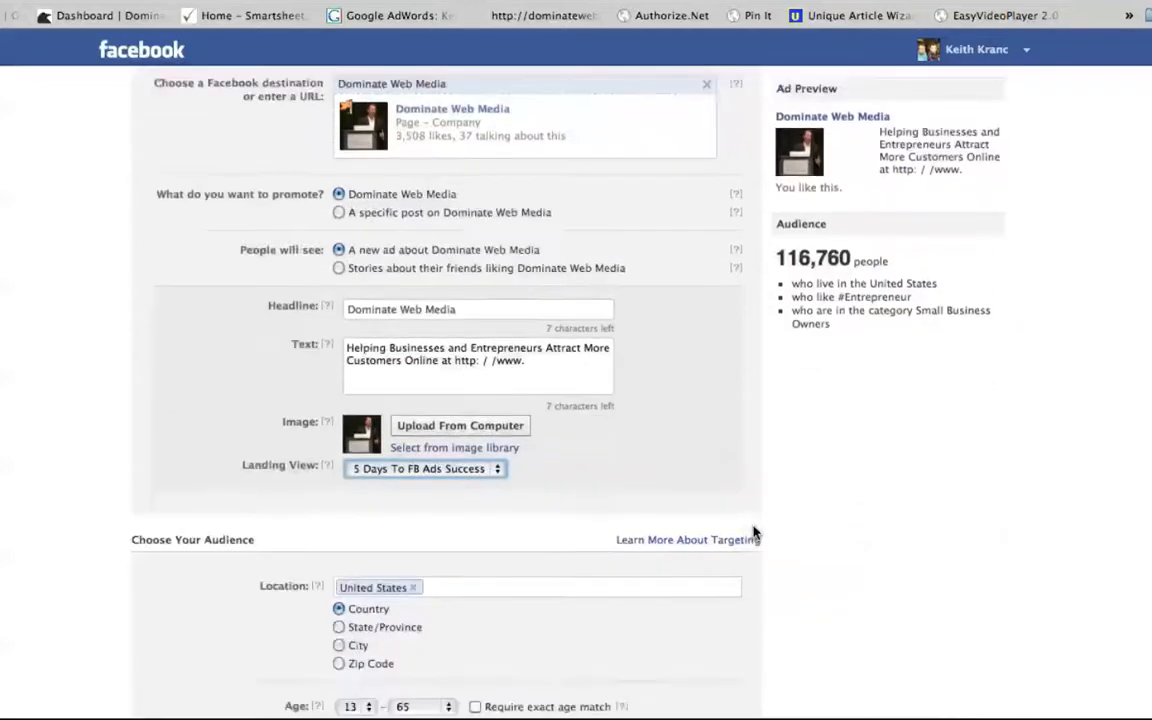
scroll(754, 533, down, 3)
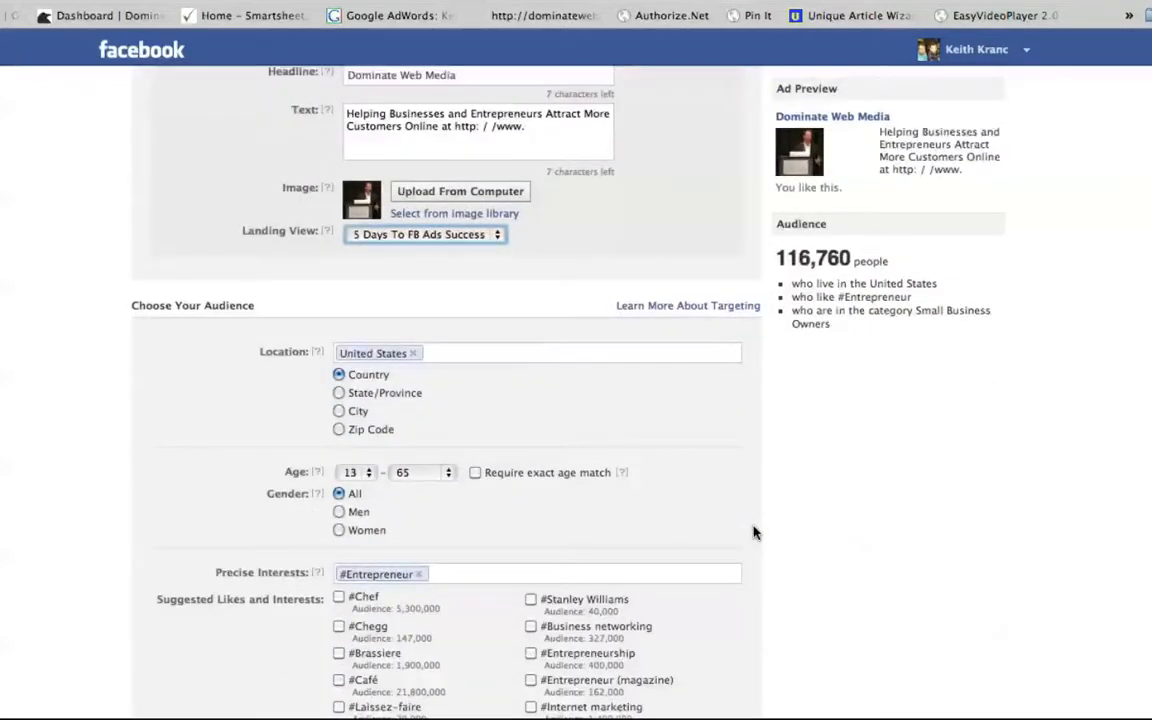